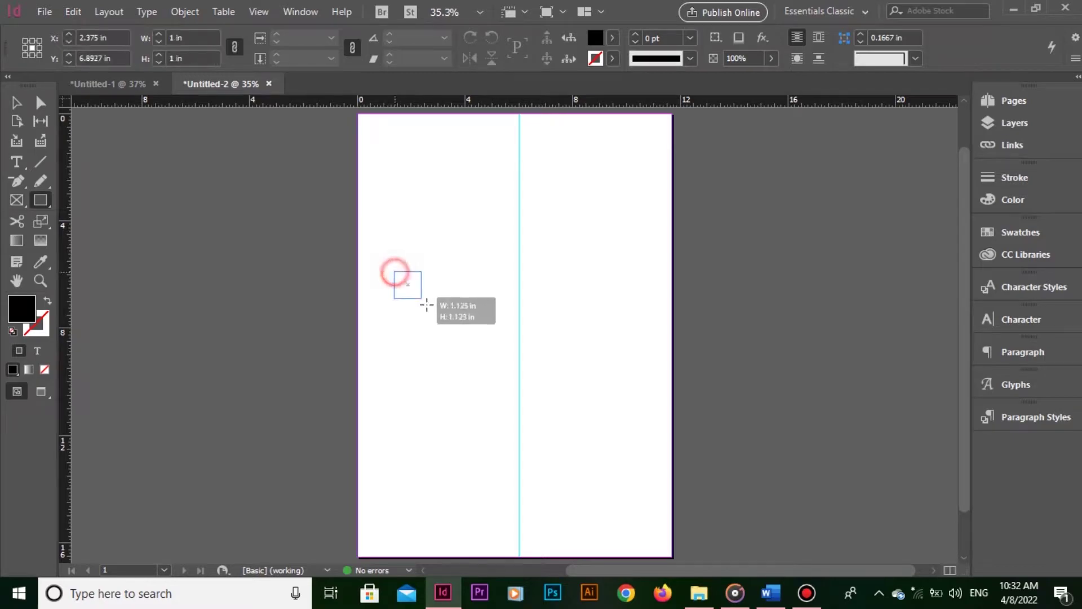
- Move the 3.25 in black square right so its left edge snaps to the vertical guide
{"action": "left_click", "coordinate": [17, 103]}
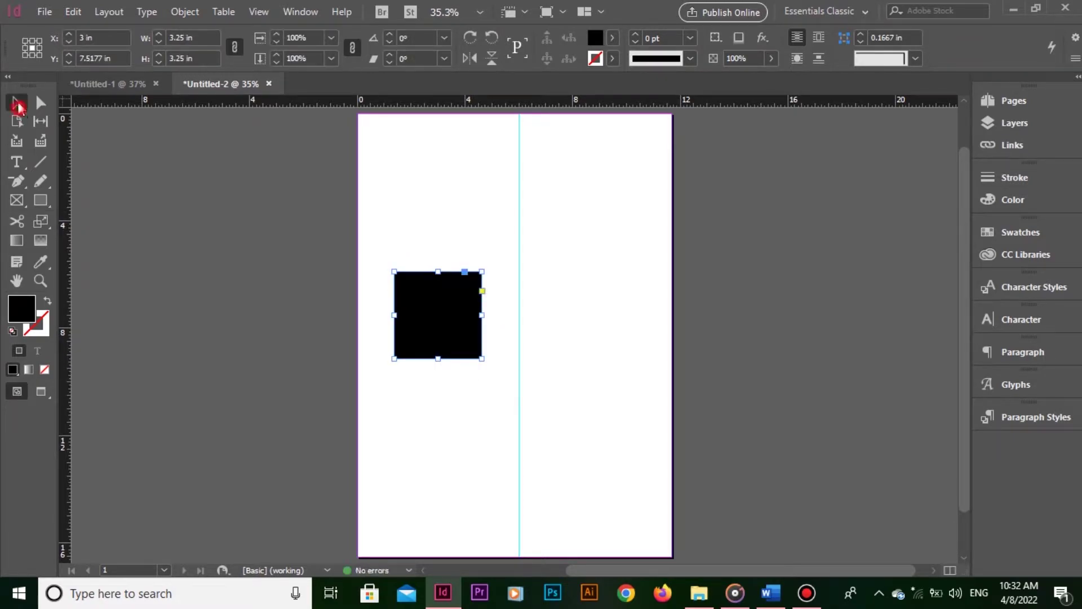
{"action": "left_click", "coordinate": [500, 229]}
{"action": "left_click_drag", "start_coordinate": [430, 312], "coordinate": [558, 300]}
{"action": "left_click", "coordinate": [555, 182]}
{"action": "left_click", "coordinate": [555, 180]}
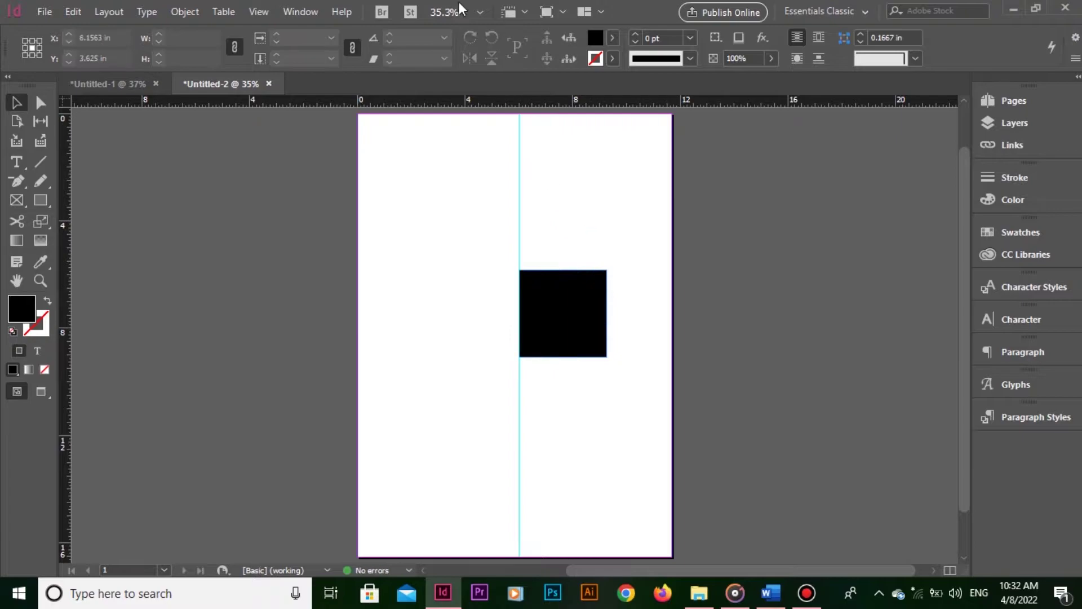
- Zoom to 2400% and examine how precisely the square's left edge aligns with the vertical guide, then fit the page in view
{"action": "left_click", "coordinate": [480, 11]}
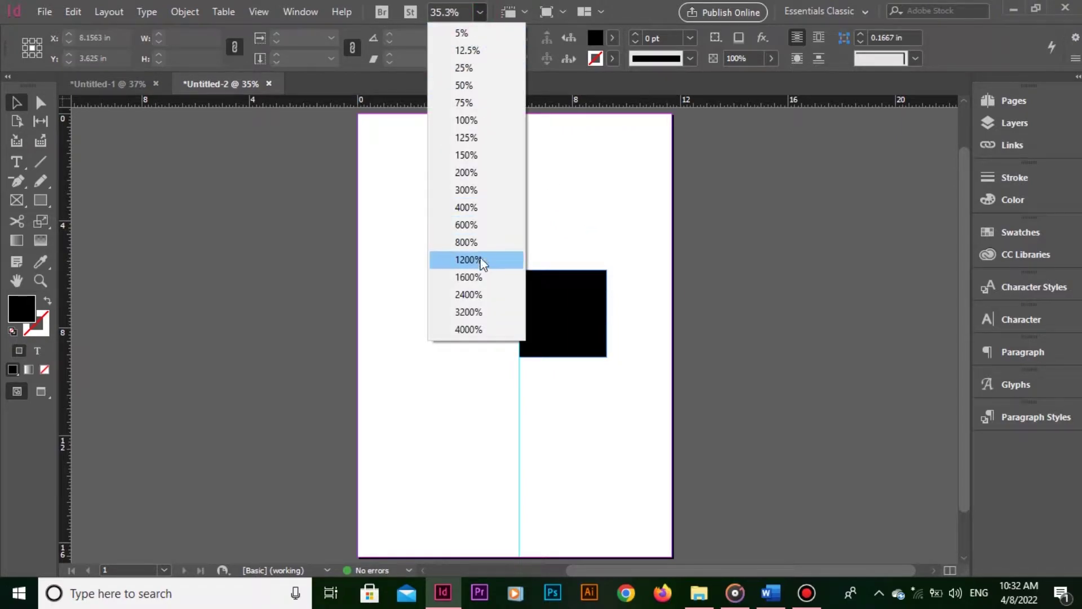
{"action": "left_click", "coordinate": [483, 298]}
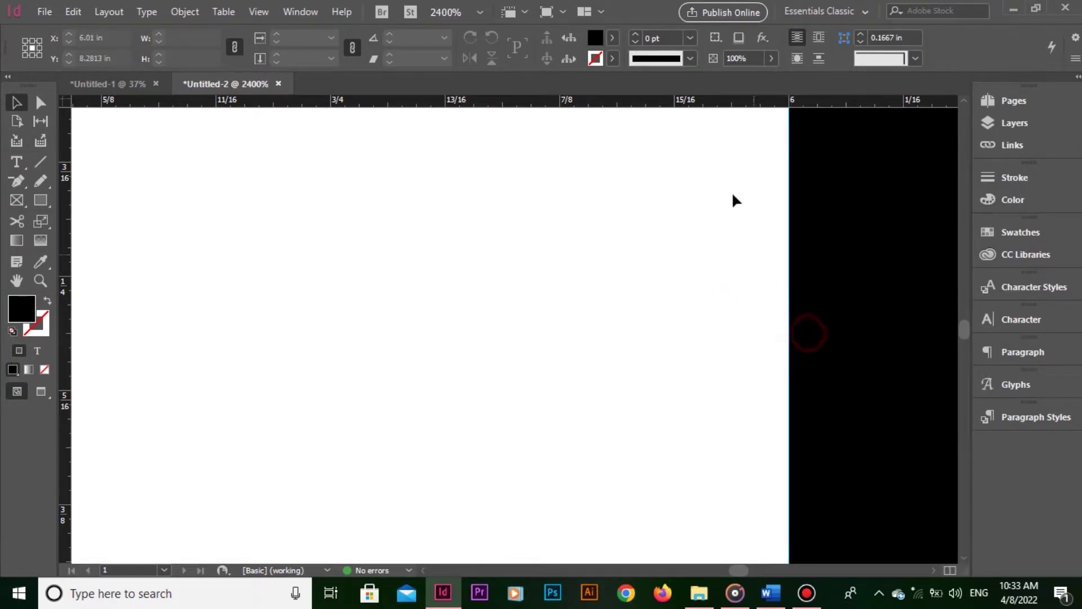
{"action": "left_click_drag", "start_coordinate": [696, 230], "coordinate": [376, 459]}
{"action": "left_click_drag", "start_coordinate": [406, 239], "coordinate": [297, 547]}
{"action": "left_click_drag", "start_coordinate": [375, 316], "coordinate": [398, 555]}
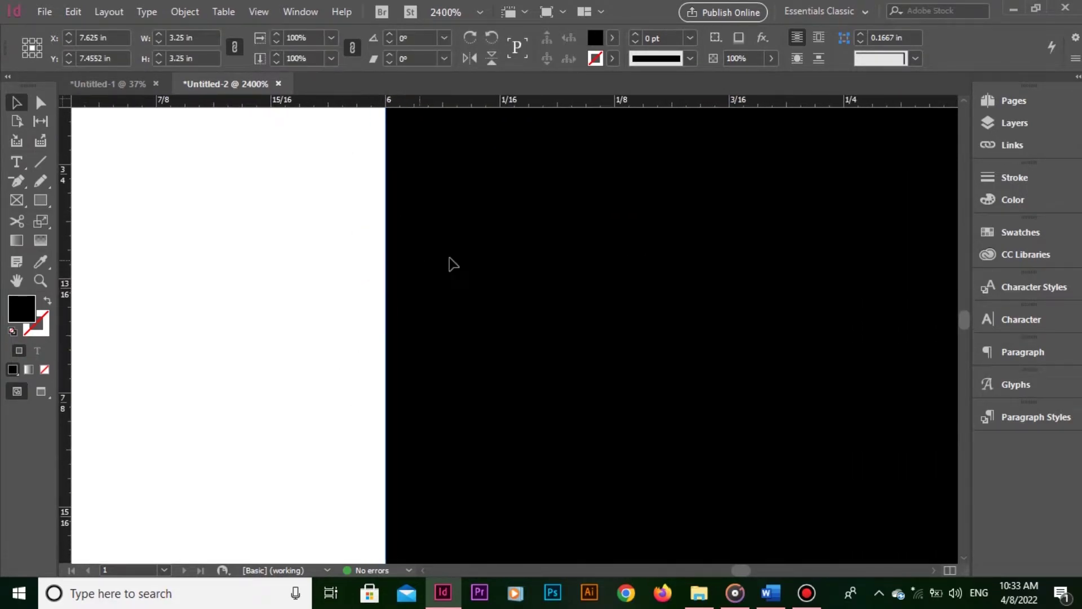
{"action": "mouse_move", "coordinate": [464, 269]}
{"action": "left_mouse_down"}
{"action": "mouse_move", "coordinate": [477, 271]}
{"action": "mouse_move", "coordinate": [457, 269]}
{"action": "mouse_move", "coordinate": [466, 272]}
{"action": "left_mouse_up"}
{"action": "left_click", "coordinate": [269, 295]}
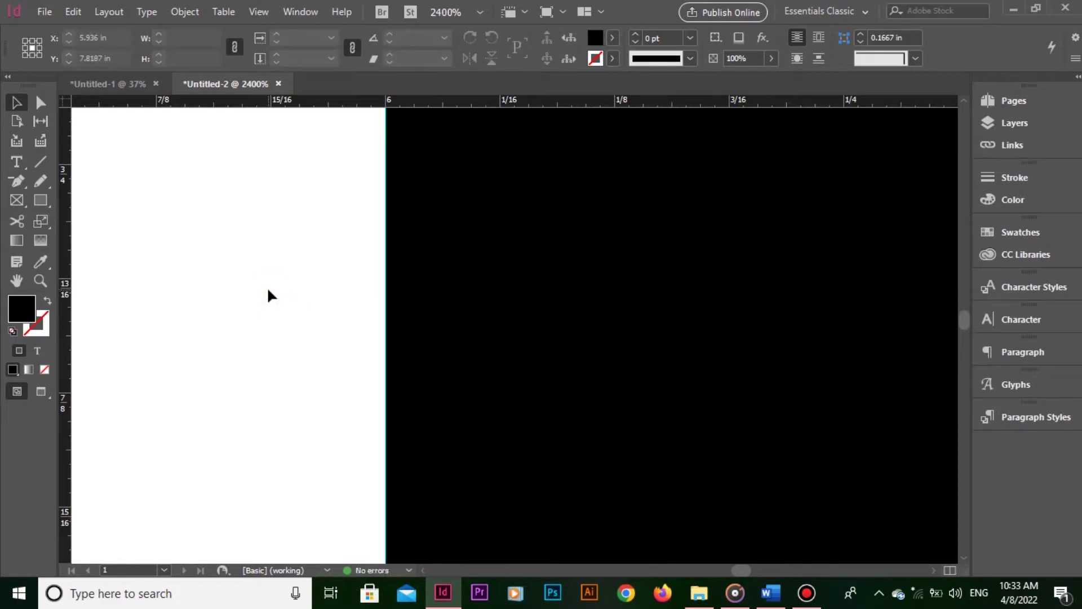
{"action": "key", "text": "ctrl+minus"}
{"action": "key", "text": "ctrl+0"}
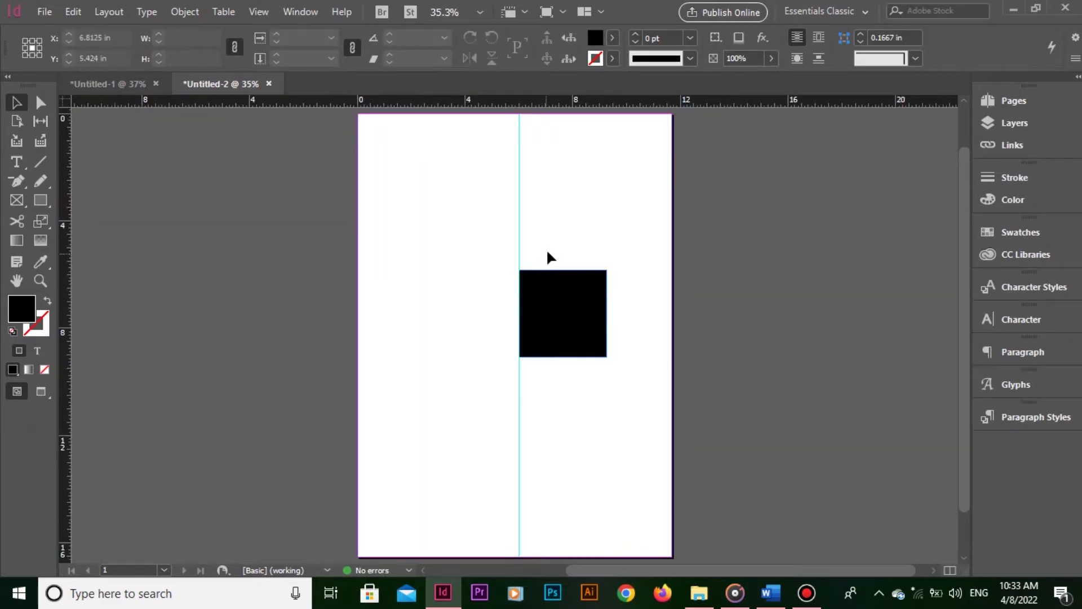
- Close the Untitled-2 document without saving its changes
{"action": "left_click_drag", "start_coordinate": [585, 213], "coordinate": [565, 414]}
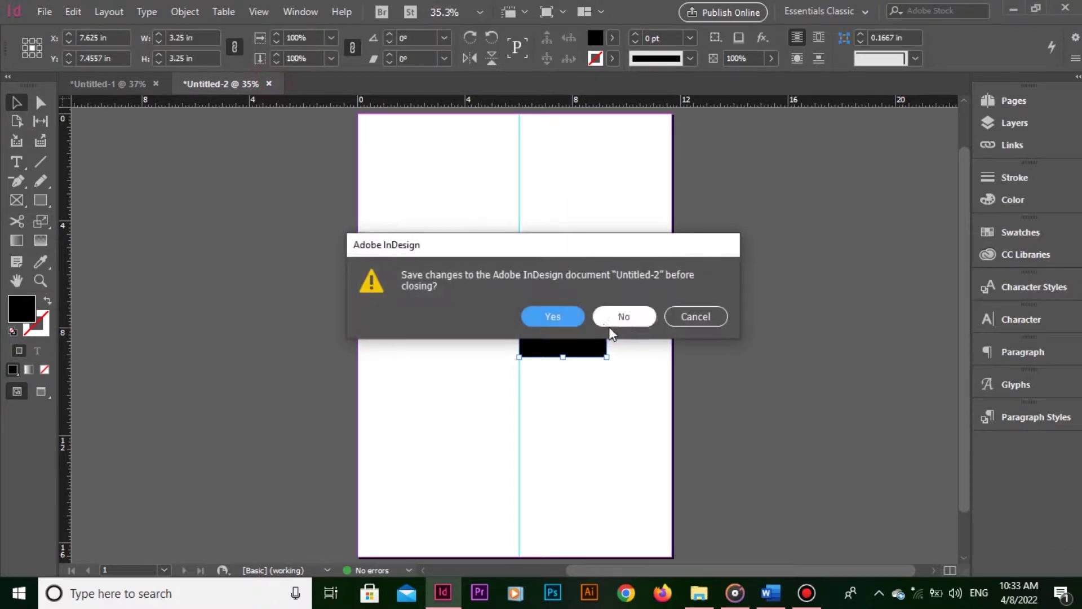
{"action": "left_click", "coordinate": [619, 315]}
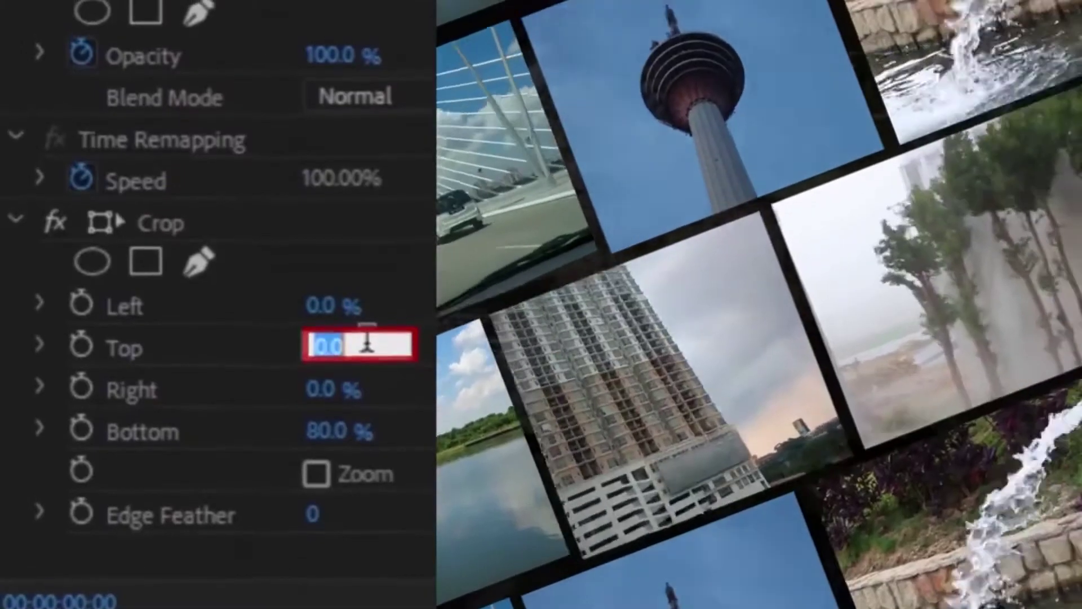
- In Premiere Pro, set the Crop effect's Top value to 20%
{"action": "type", "text": "20"}
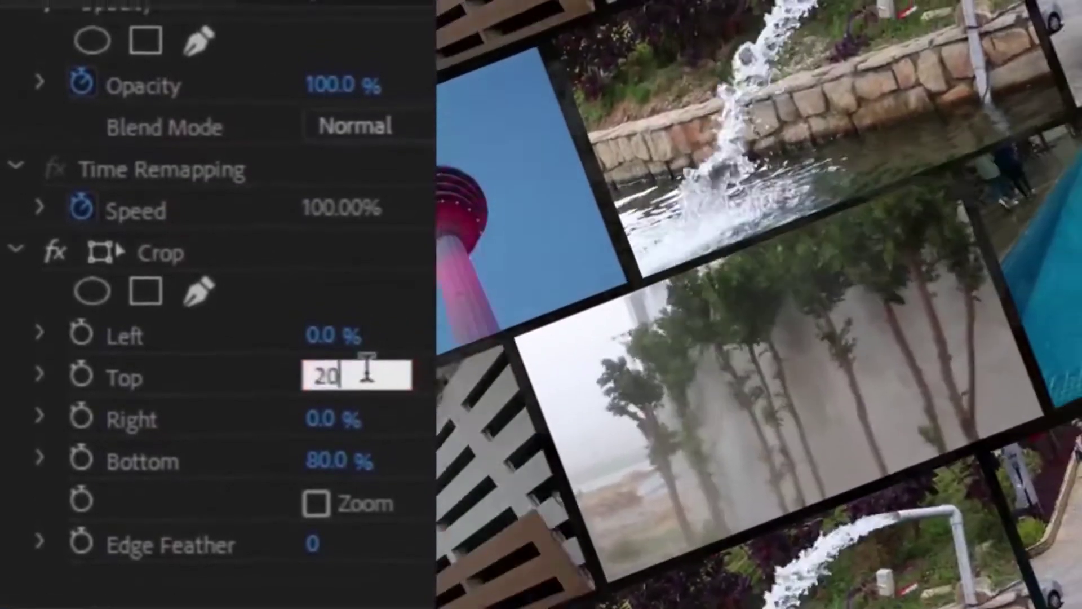
{"action": "key", "text": "Return"}
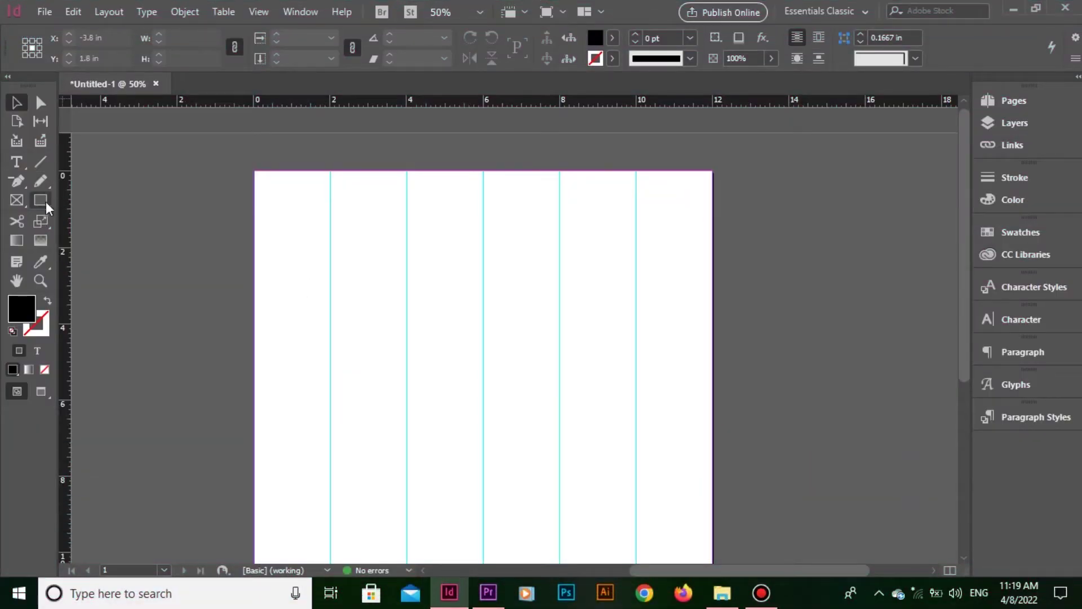
- In InDesign, draw a 2 by 2 in black square between the left page edge and the first guide, and move it slightly up
{"action": "left_click", "coordinate": [41, 201]}
{"action": "left_click_drag", "start_coordinate": [252, 266], "coordinate": [331, 360]}
{"action": "left_click", "coordinate": [17, 103]}
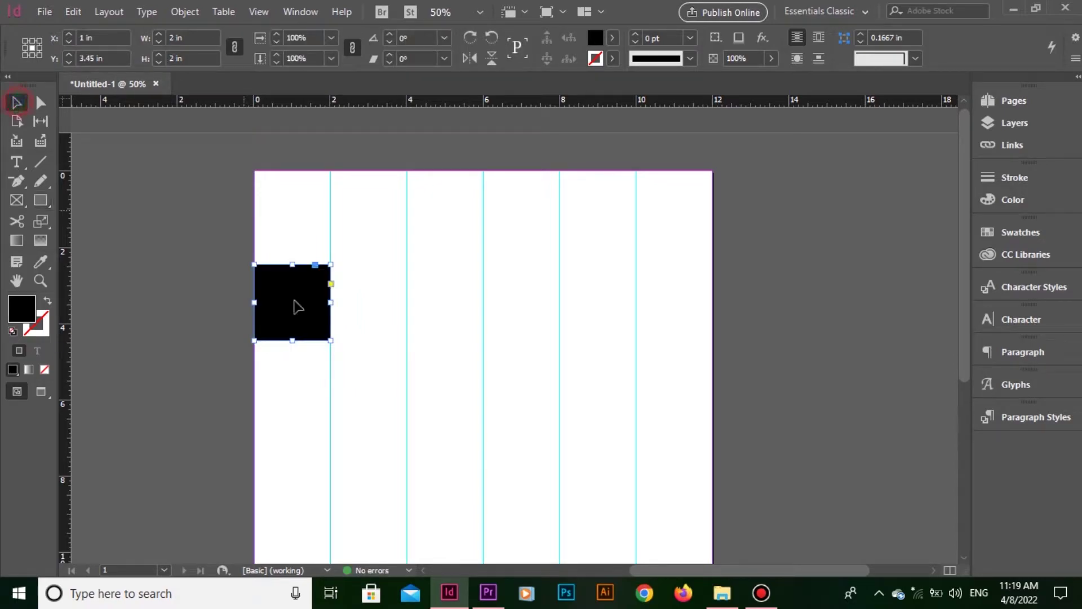
{"action": "mouse_move", "coordinate": [295, 304]}
{"action": "left_mouse_down"}
{"action": "mouse_move", "coordinate": [384, 314]}
{"action": "mouse_move", "coordinate": [425, 297]}
{"action": "mouse_move", "coordinate": [299, 301]}
{"action": "left_mouse_up"}
{"action": "left_click", "coordinate": [463, 197]}
{"action": "left_click", "coordinate": [299, 274]}
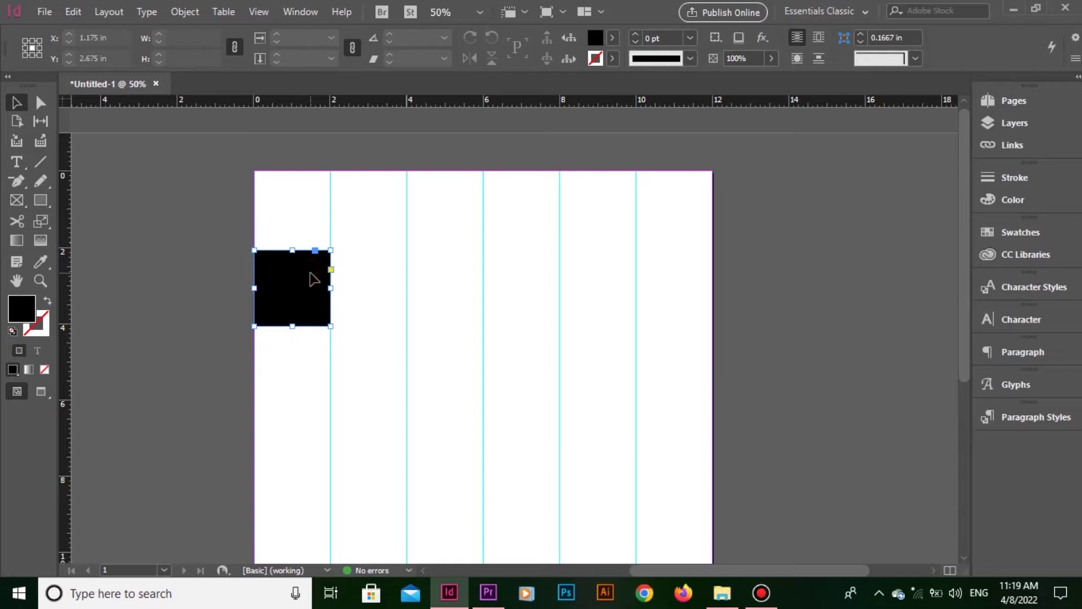
{"action": "left_click", "coordinate": [490, 285]}
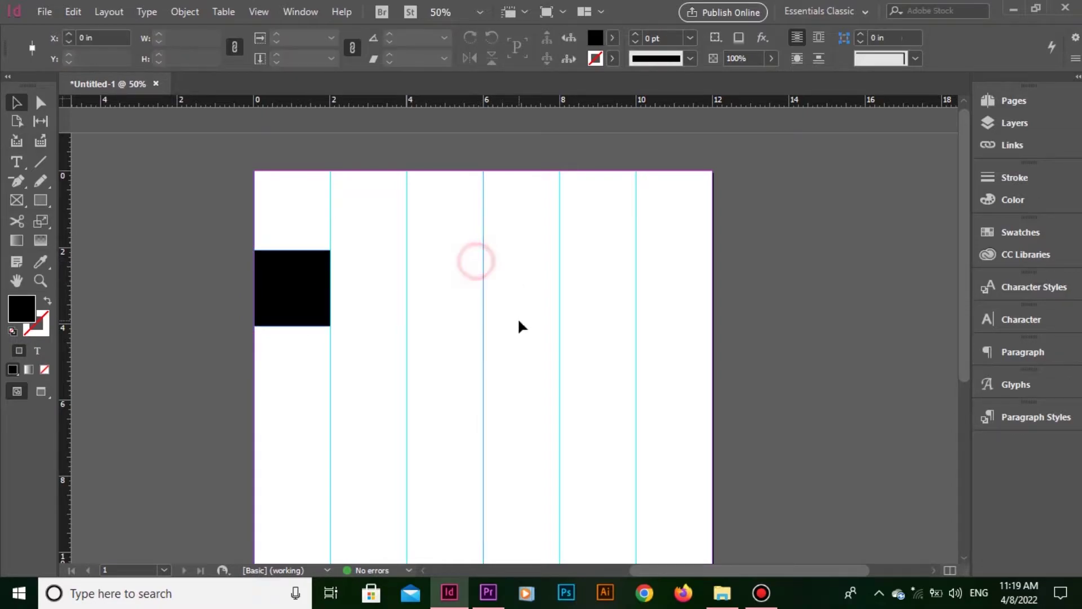
- Zoom in on the 2 in square and examine how its sides align with the page edge and the first guide
{"action": "left_click", "coordinate": [314, 292]}
{"action": "key", "text": "ctrl+equal"}
{"action": "key", "text": "ctrl+equal"}
{"action": "key", "text": "ctrl+equal"}
{"action": "key", "text": "ctrl+equal"}
{"action": "key", "text": "ctrl+equal"}
{"action": "key", "text": "ctrl+equal"}
{"action": "key", "text": "ctrl+equal"}
{"action": "key", "text": "ctrl+equal"}
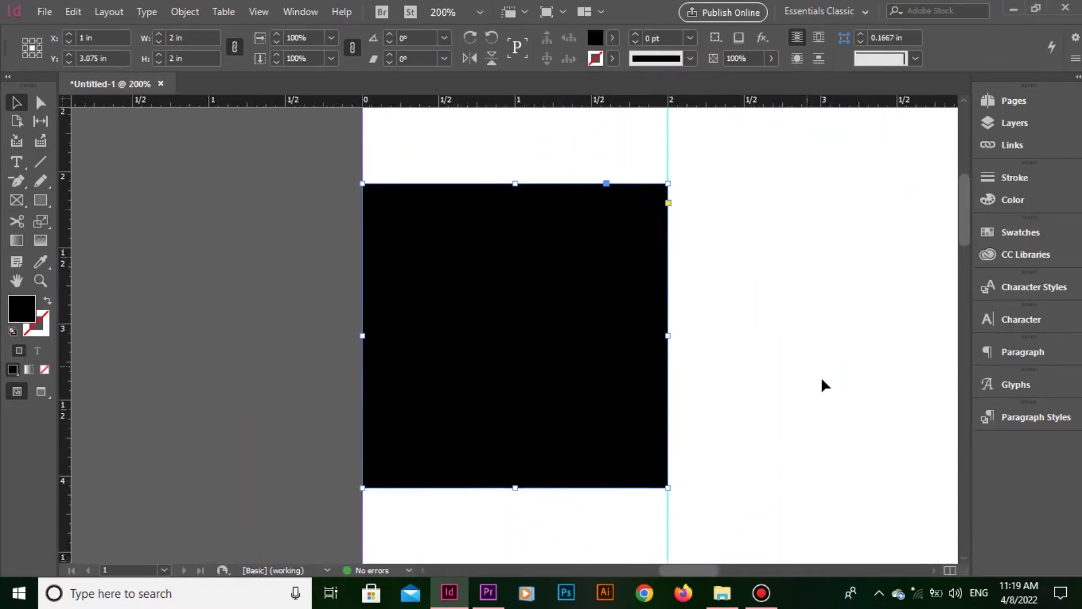
{"action": "left_click_drag", "start_coordinate": [825, 384], "coordinate": [74, 323]}
{"action": "left_click", "coordinate": [456, 304]}
{"action": "left_click_drag", "start_coordinate": [217, 365], "coordinate": [176, 375]}
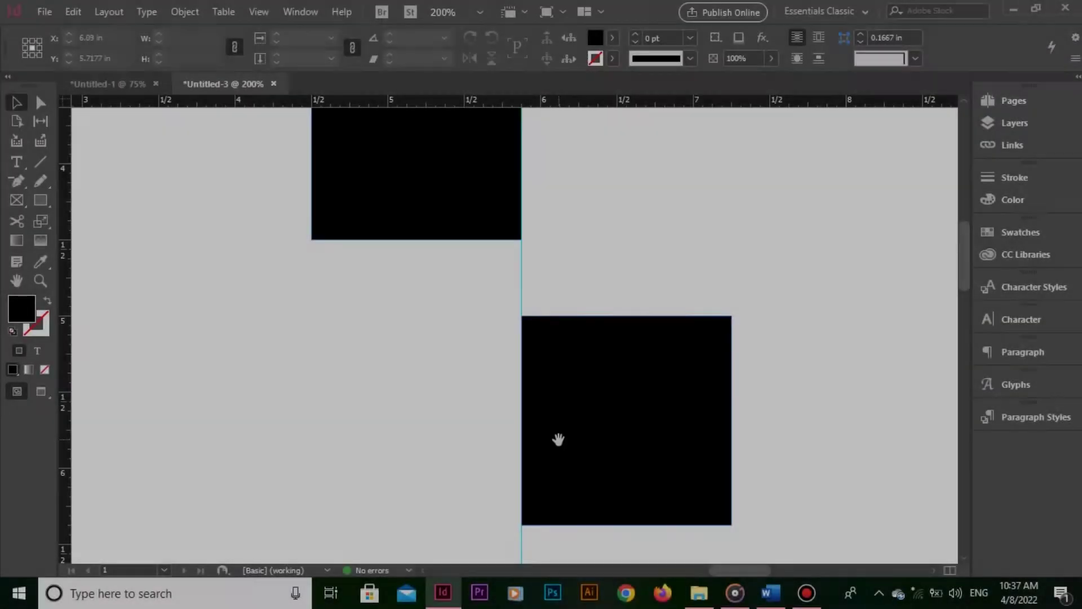
- In the Untitled-3 document, move the square on the right side of the guide down to a Y position of about 5.99 in
{"action": "left_click_drag", "start_coordinate": [558, 440], "coordinate": [564, 396]}
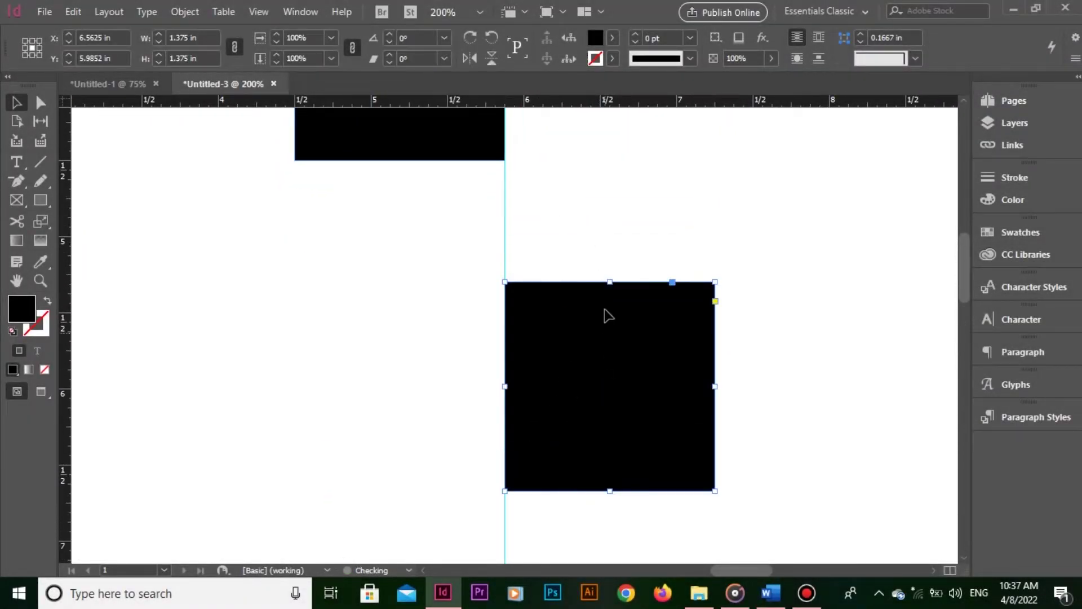
{"action": "left_click", "coordinate": [604, 244]}
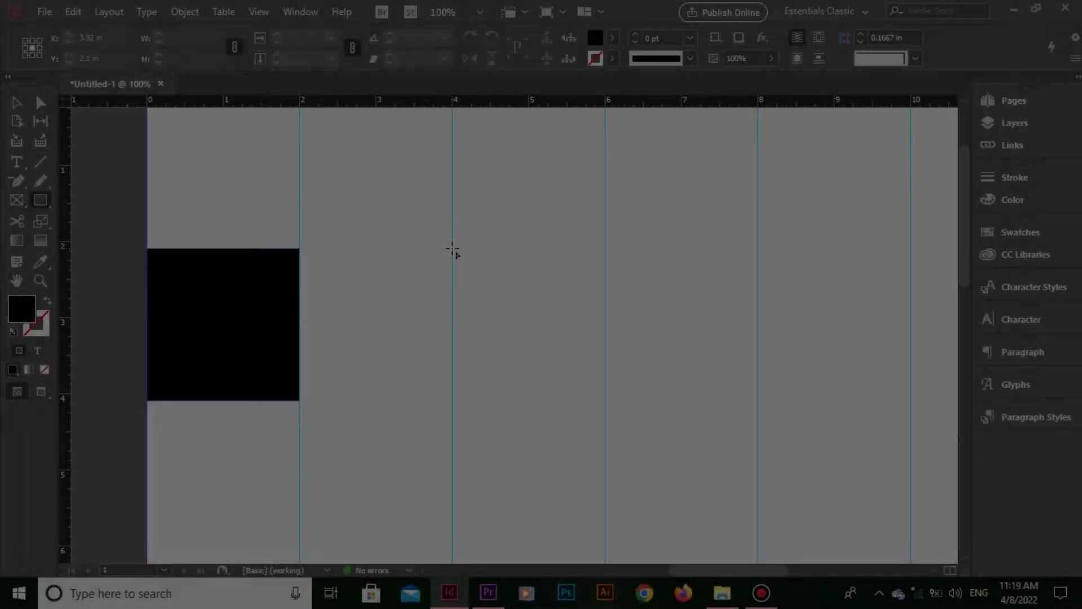
- In the Untitled-1 document, draw a matching 2 by 2 in square between the 4 in and 6 in guides, level with the first
{"action": "left_click_drag", "start_coordinate": [452, 248], "coordinate": [605, 472]}
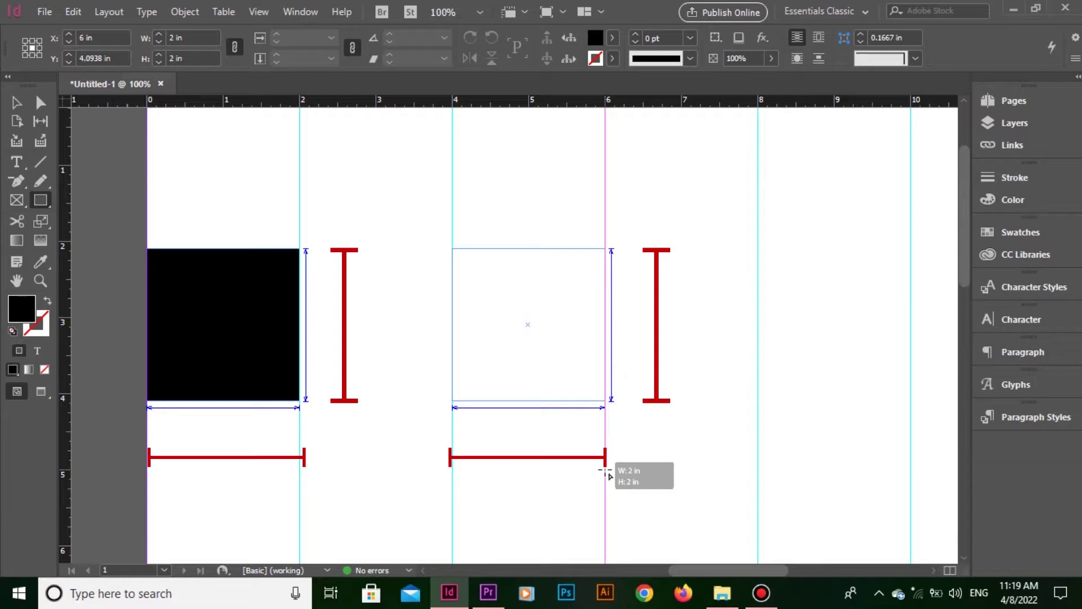
{"action": "left_click_drag", "start_coordinate": [605, 473], "coordinate": [601, 472]}
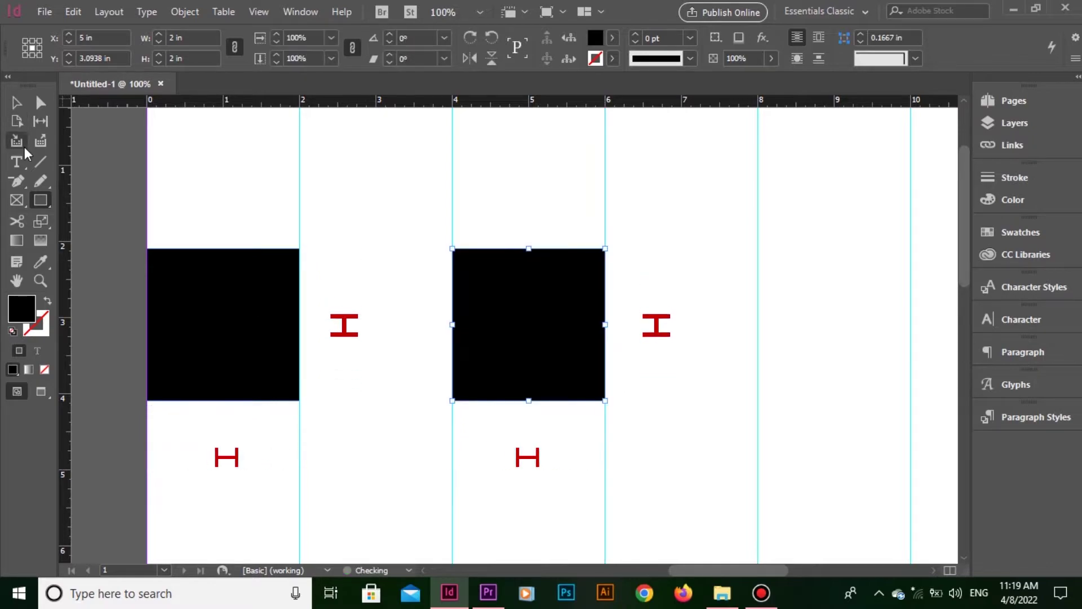
{"action": "left_click", "coordinate": [15, 103]}
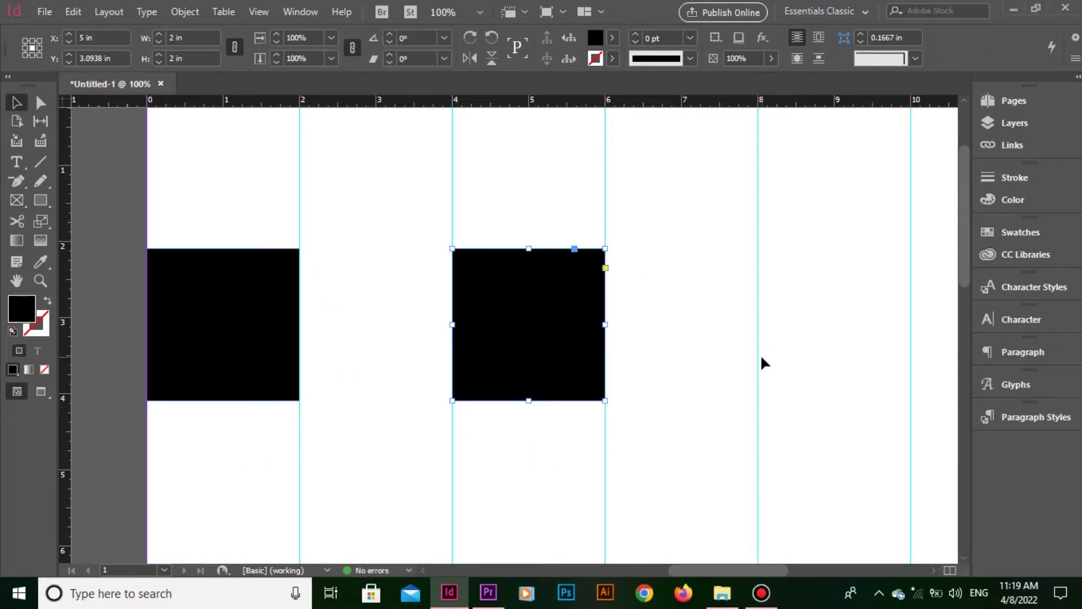
- Select both 2 in squares and move them together to the right across the page
{"action": "key", "text": "ctrl+minus"}
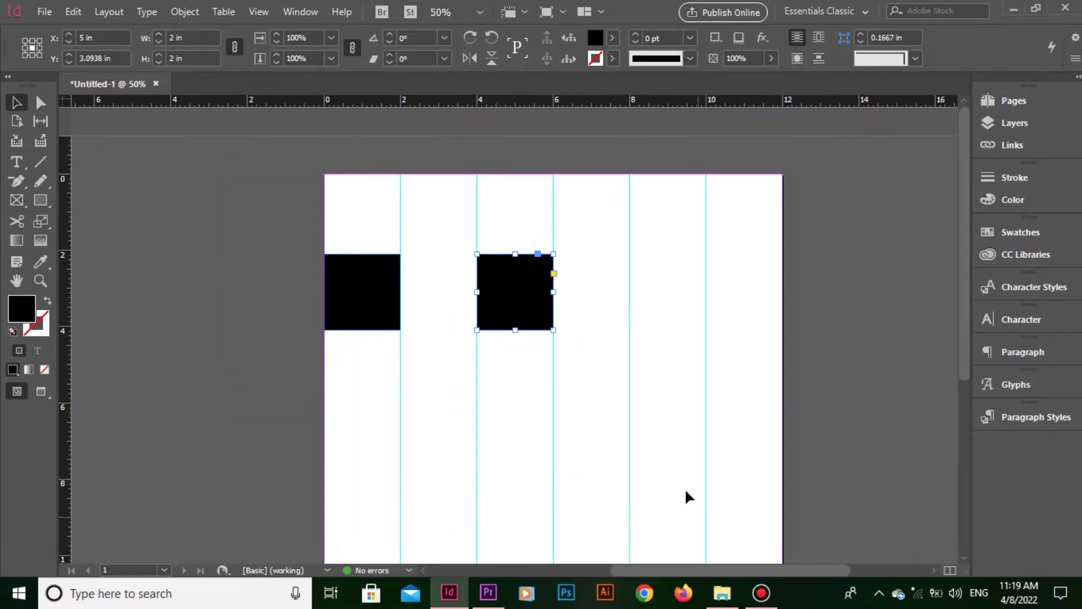
{"action": "left_click", "coordinate": [506, 278]}
{"action": "left_click", "coordinate": [367, 293], "text": "shift"}
{"action": "left_click_drag", "start_coordinate": [367, 293], "coordinate": [670, 319]}
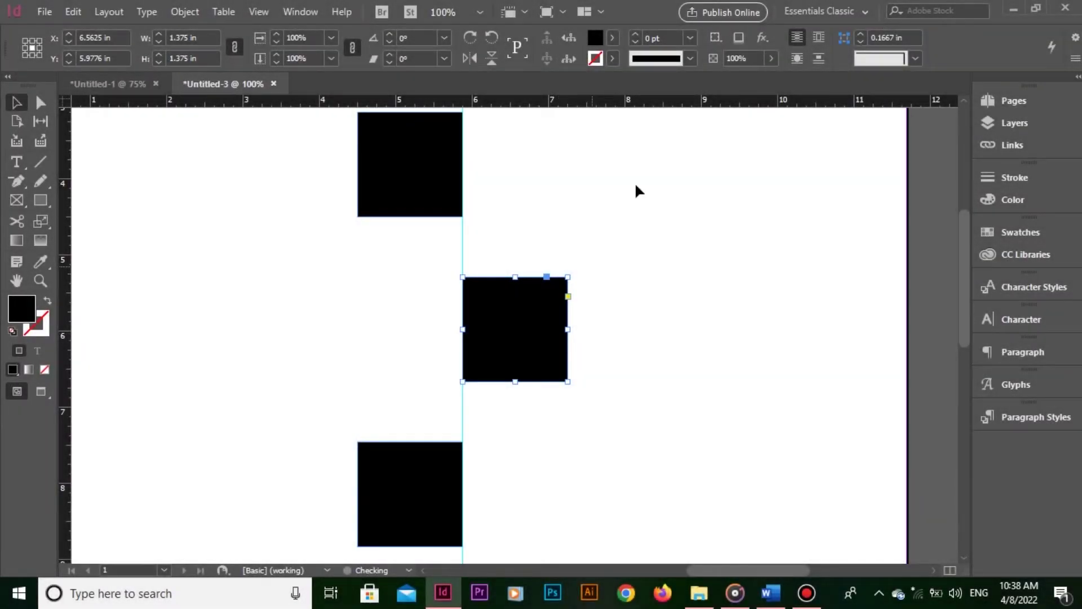
- In the Untitled-3 document, select the three staggered squares and duplicate them farther down along the vertical guide
{"action": "left_click", "coordinate": [637, 189]}
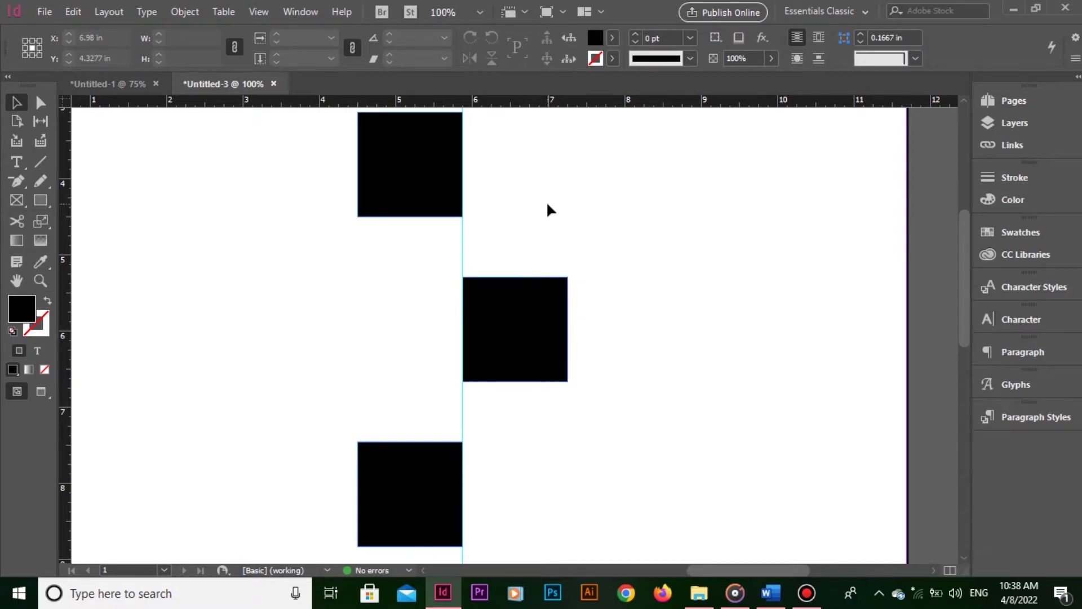
{"action": "key", "text": "ctrl+minus"}
{"action": "key", "text": "ctrl+minus"}
{"action": "left_click_drag", "start_coordinate": [575, 194], "coordinate": [430, 471]}
{"action": "scroll", "coordinate": [527, 466], "scroll_direction": "down", "scroll_amount": 5}
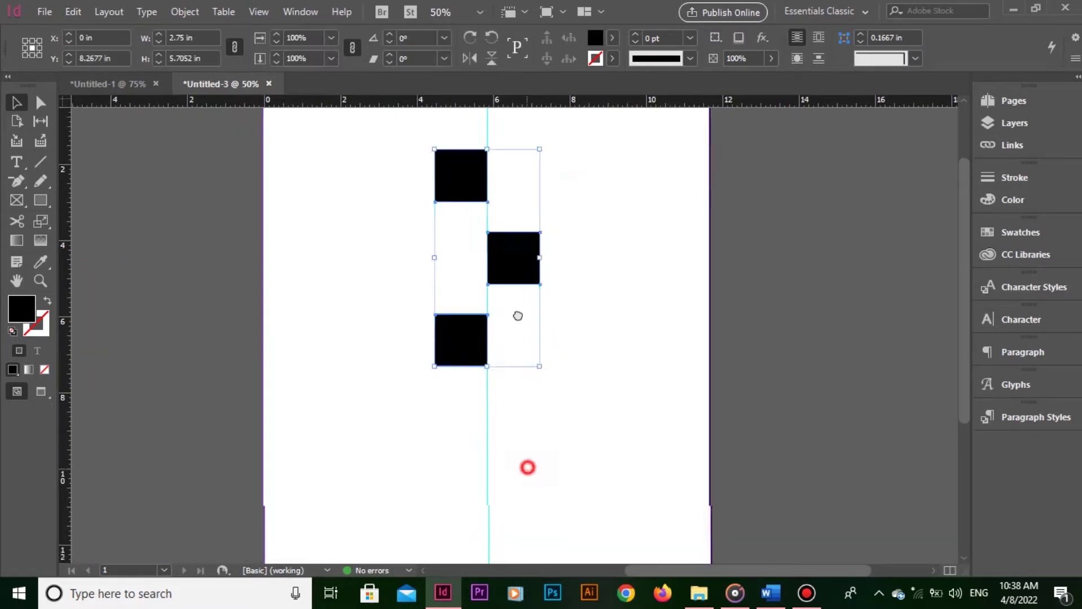
{"action": "left_click_drag", "start_coordinate": [450, 225], "coordinate": [454, 484]}
{"action": "left_click", "coordinate": [696, 303]}
{"action": "scroll", "coordinate": [652, 264], "scroll_direction": "up", "scroll_amount": 5}
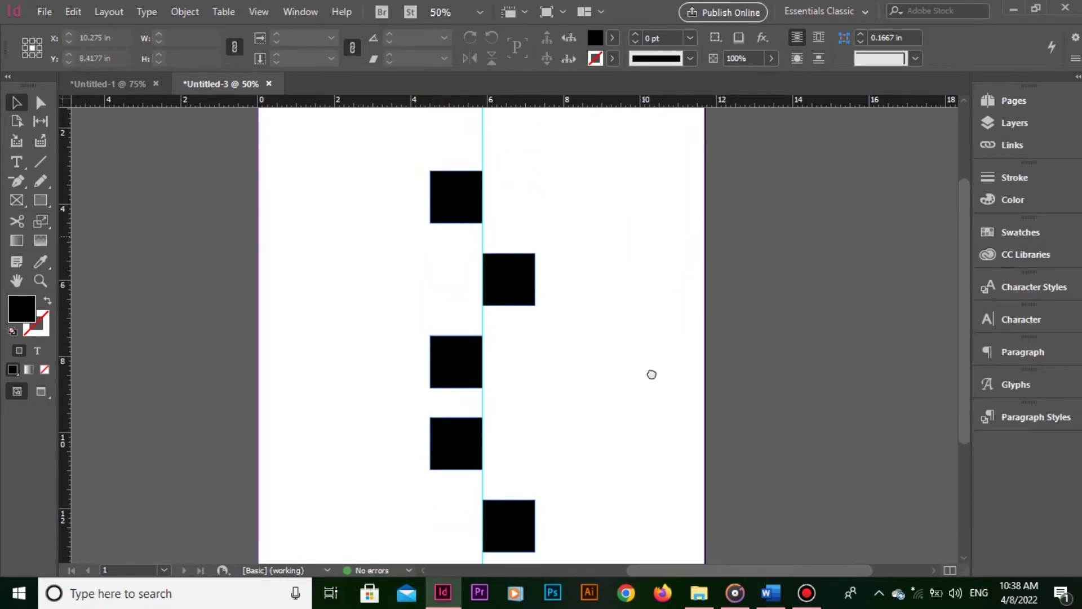
- Move the upper three squares up along the guide to widen the gap above the copies
{"action": "left_click_drag", "start_coordinate": [575, 155], "coordinate": [450, 353]}
{"action": "left_click", "coordinate": [572, 312]}
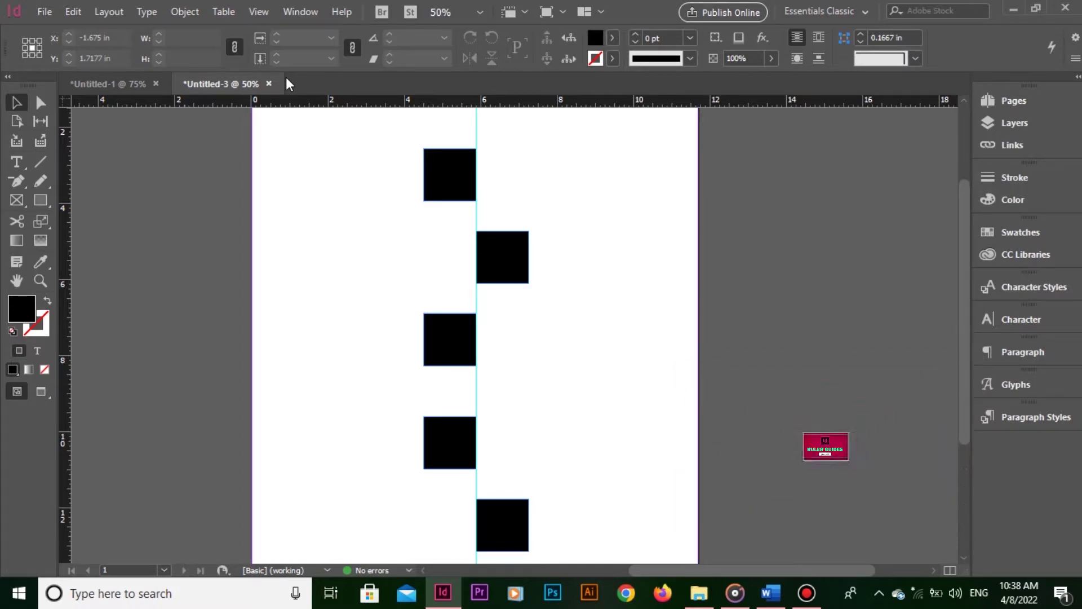
- Close the Untitled-3 document without saving its changes
{"action": "left_click", "coordinate": [269, 83]}
{"action": "left_click", "coordinate": [643, 317]}
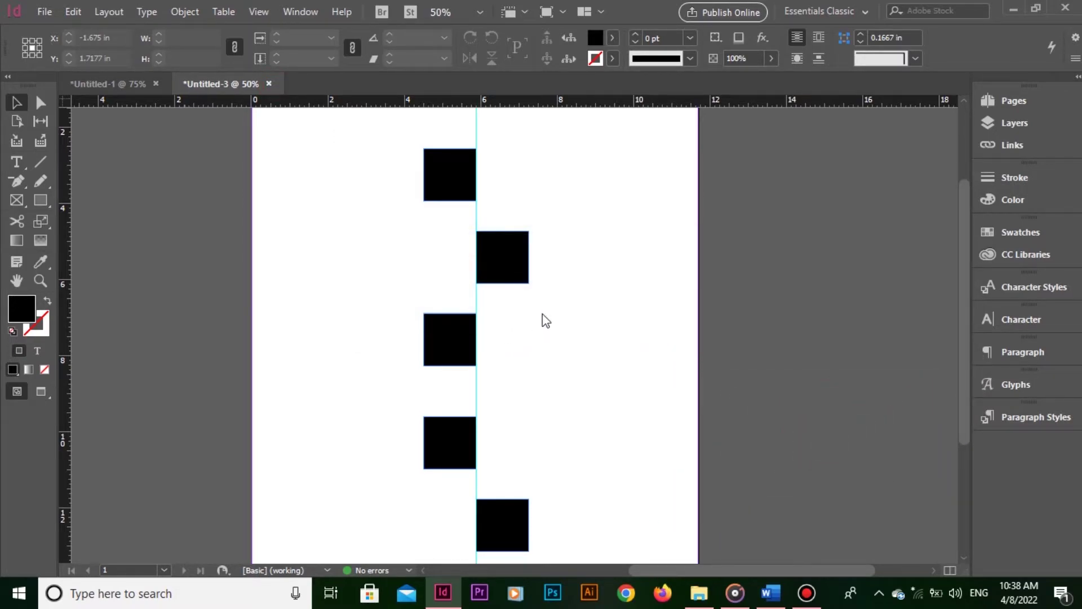
{"action": "left_click_drag", "start_coordinate": [631, 406], "coordinate": [609, 369]}
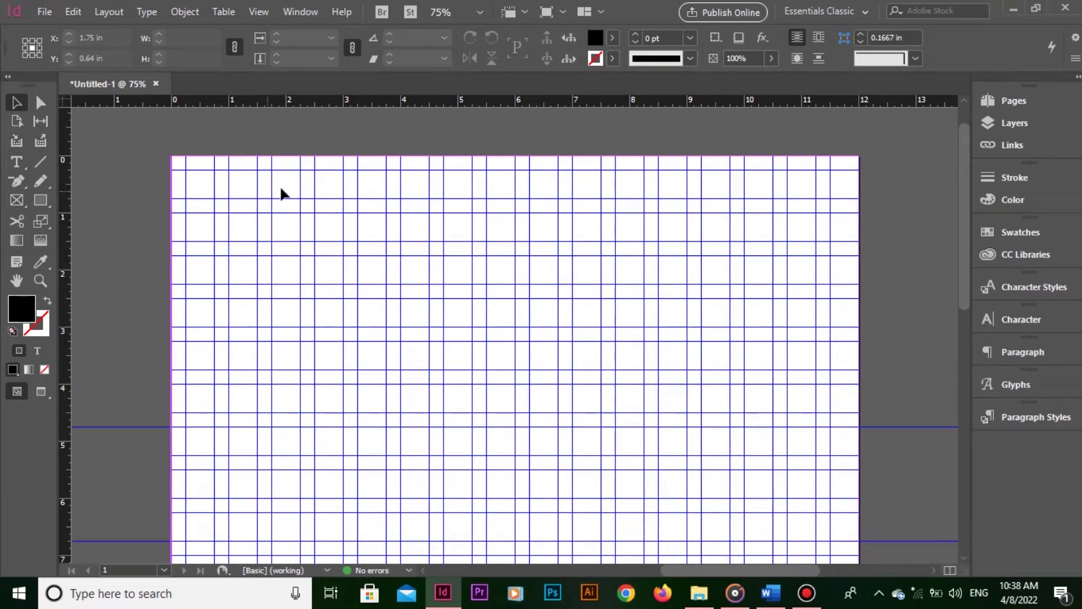
- In the gridded Untitled-1 document, draw a 1.25 by 1.25 in black square snapped to the guides near the page's top-left corner
{"action": "left_click", "coordinate": [41, 198]}
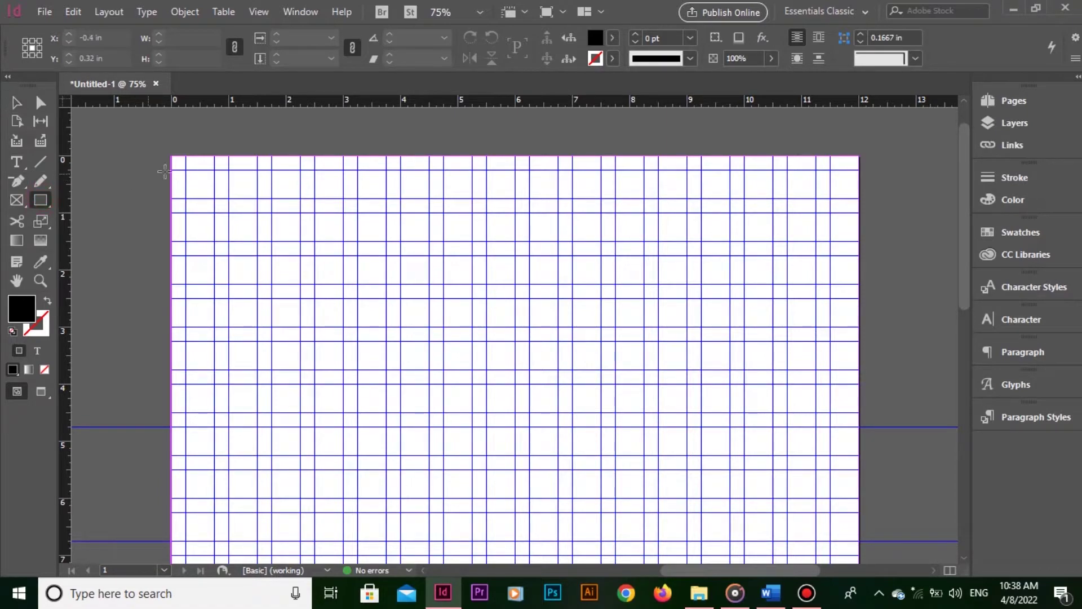
{"action": "left_click_drag", "start_coordinate": [186, 169], "coordinate": [257, 268]}
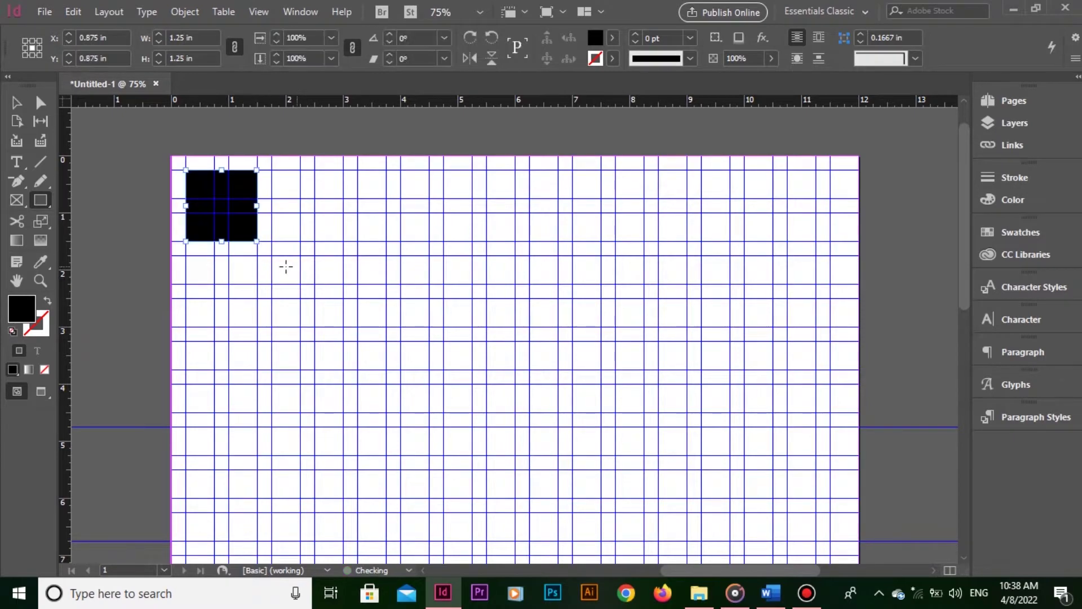
{"action": "left_click", "coordinate": [19, 104]}
{"action": "left_click", "coordinate": [350, 160]}
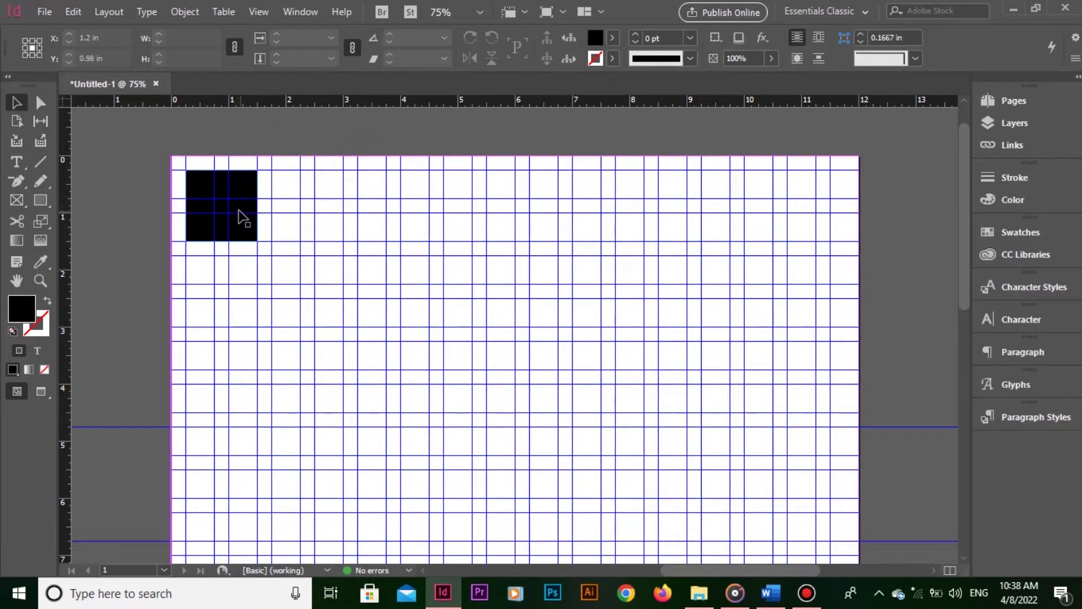
- Duplicate the square across the top of the page into a row of eight, leaving one narrow grid column between neighbours
{"action": "left_click_drag", "start_coordinate": [235, 175], "coordinate": [715, 192]}
{"action": "left_click_drag", "start_coordinate": [715, 193], "coordinate": [805, 210]}
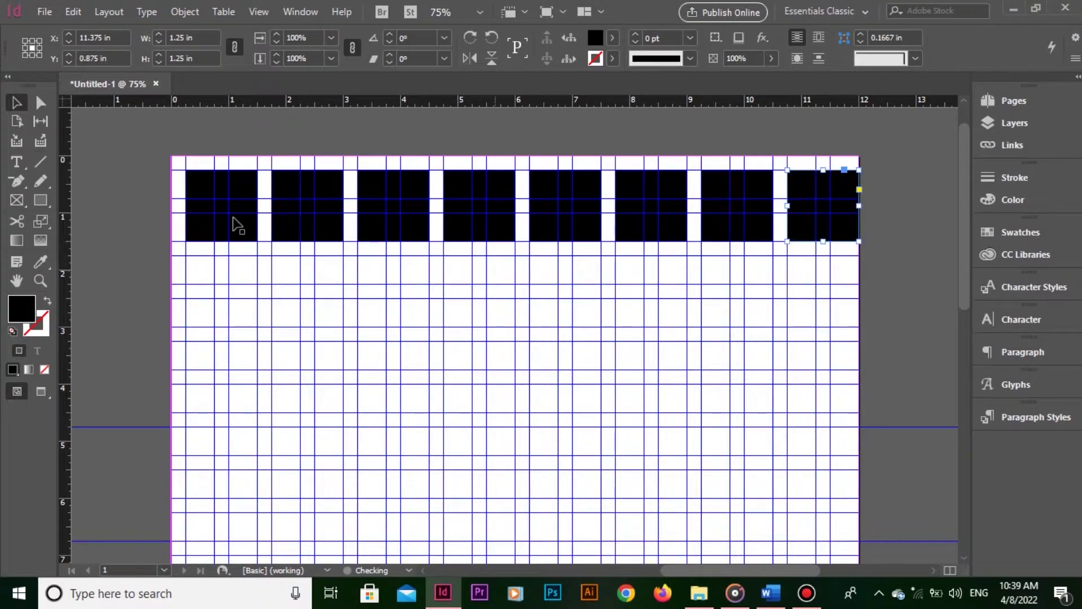
{"action": "left_click", "coordinate": [339, 255]}
- Draw a small black spacer about 0.25 in wide in the gap between the first two squares of the row
{"action": "scroll", "coordinate": [193, 232], "scroll_direction": "up", "scroll_amount": 5}
{"action": "left_click_drag", "start_coordinate": [545, 395], "coordinate": [302, 355]}
{"action": "key", "text": "m"}
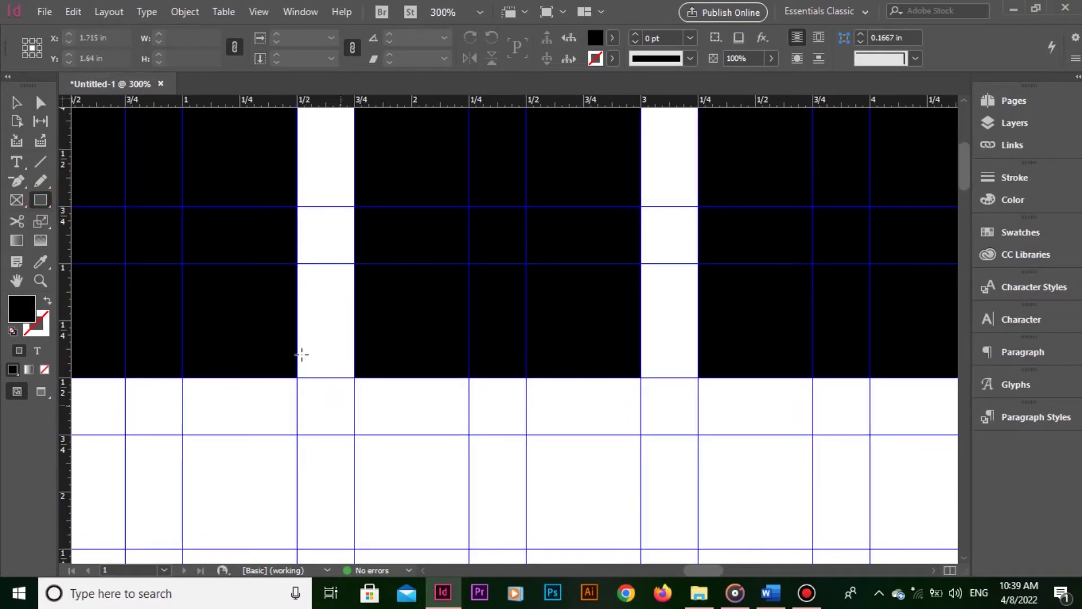
{"action": "mouse_move", "coordinate": [297, 317]}
{"action": "left_mouse_down"}
{"action": "mouse_move", "coordinate": [372, 437]}
{"action": "mouse_move", "coordinate": [354, 420]}
{"action": "left_mouse_up"}
{"action": "key", "text": "v"}
- Move the small spacer through the successive gaps along the row to compare their widths
{"action": "left_click_drag", "start_coordinate": [325, 367], "coordinate": [632, 354]}
{"action": "left_click_drag", "start_coordinate": [868, 394], "coordinate": [472, 399]}
{"action": "left_click_drag", "start_coordinate": [236, 378], "coordinate": [579, 381]}
{"action": "key", "text": "ctrl+minus"}
{"action": "key", "text": "ctrl+minus"}
{"action": "key", "text": "ctrl+minus"}
{"action": "key", "text": "ctrl+minus"}
{"action": "left_click_drag", "start_coordinate": [711, 370], "coordinate": [522, 361]}
{"action": "left_click", "coordinate": [405, 434]}
{"action": "left_click_drag", "start_coordinate": [327, 319], "coordinate": [671, 320]}
- Fit the page in view and remove the small spacer from the row's last gap
{"action": "key", "text": "ctrl+0"}
{"action": "left_click", "coordinate": [489, 228]}
{"action": "left_click", "coordinate": [645, 150]}
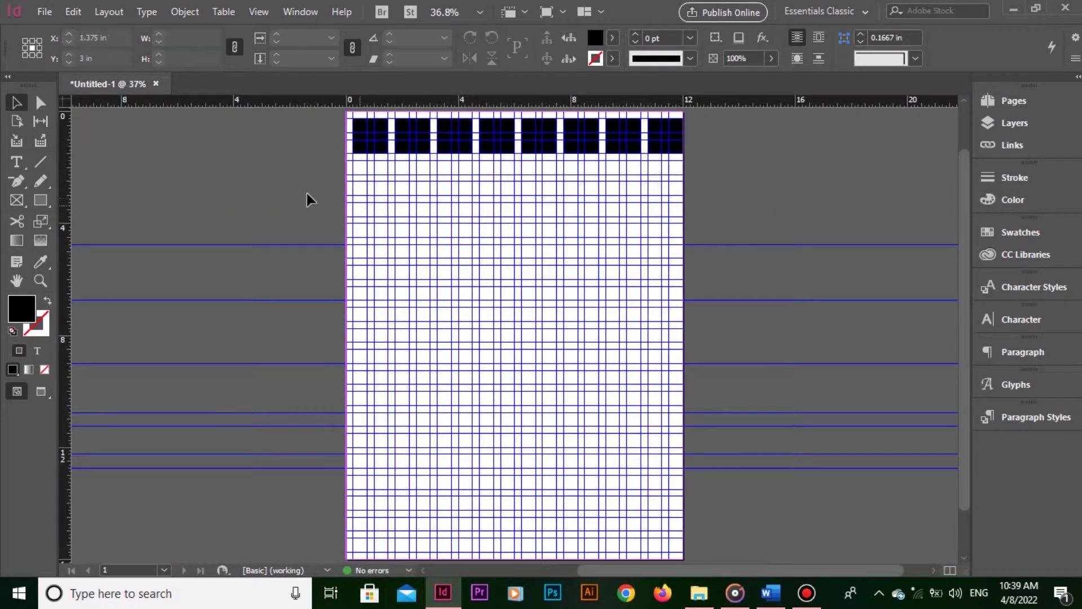
- Delete the whole row of eight squares and remove all guides on the spread
{"action": "left_click_drag", "start_coordinate": [309, 201], "coordinate": [762, 139]}
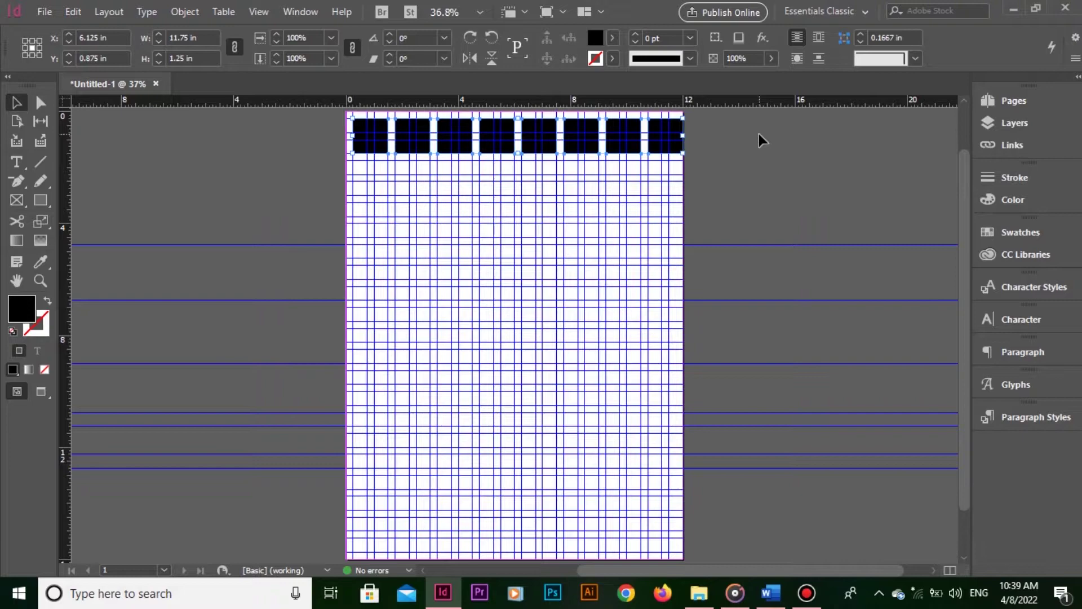
{"action": "key", "text": "Delete"}
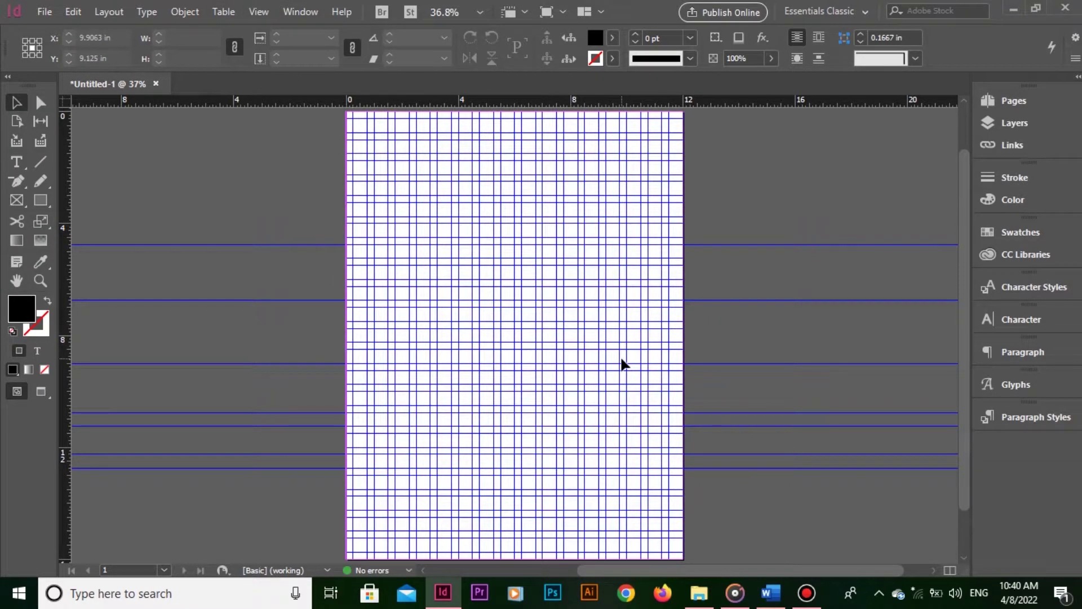
{"action": "left_click", "coordinate": [260, 11]}
{"action": "mouse_move", "coordinate": [411, 330]}
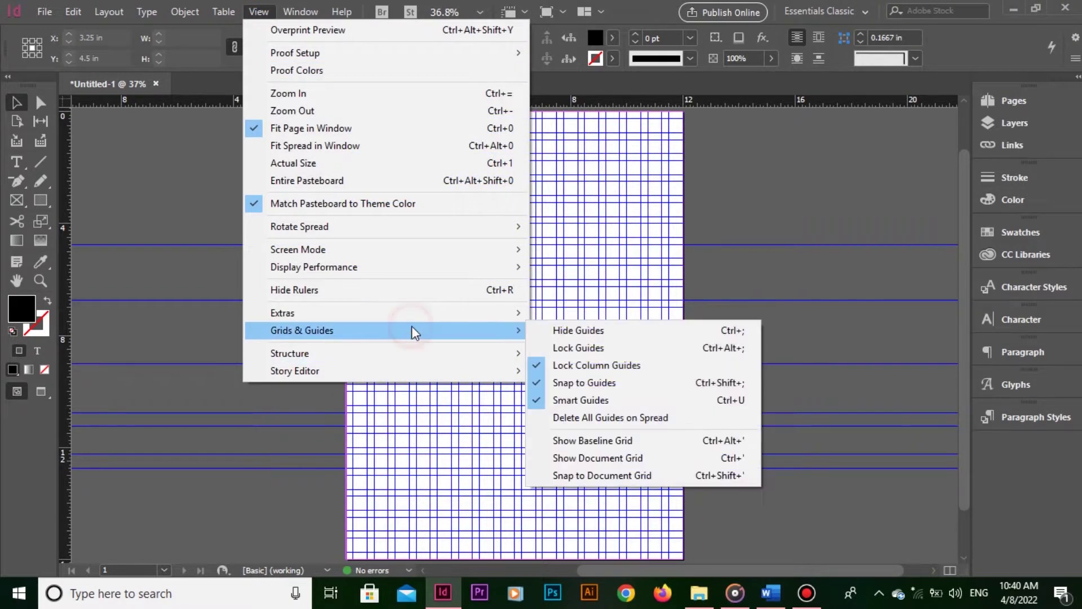
{"action": "left_click", "coordinate": [654, 418]}
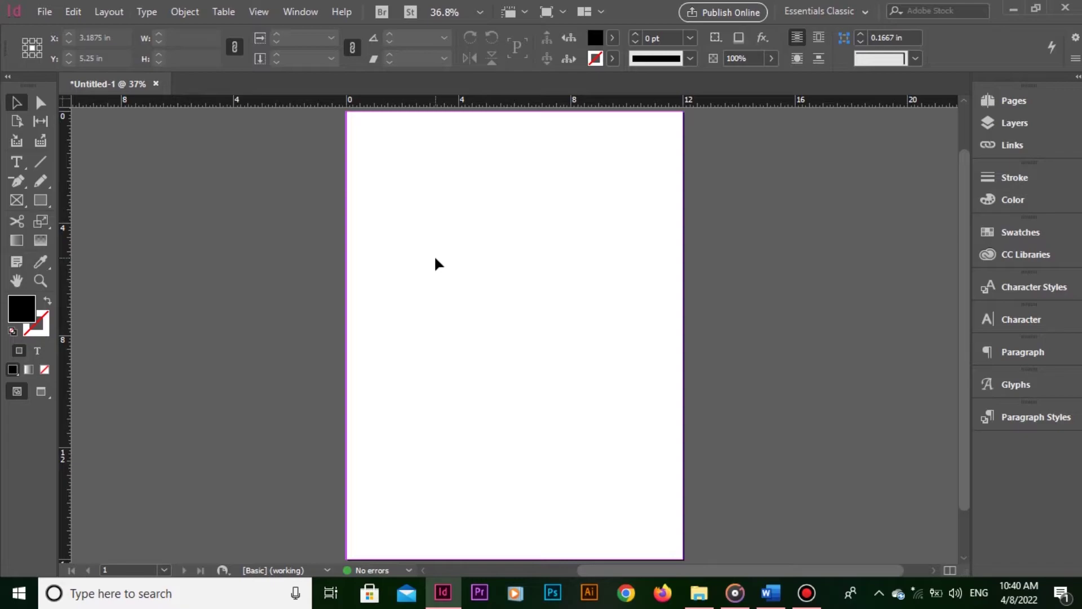
- Turn on Smart Guides for the document
{"action": "left_click", "coordinate": [256, 12]}
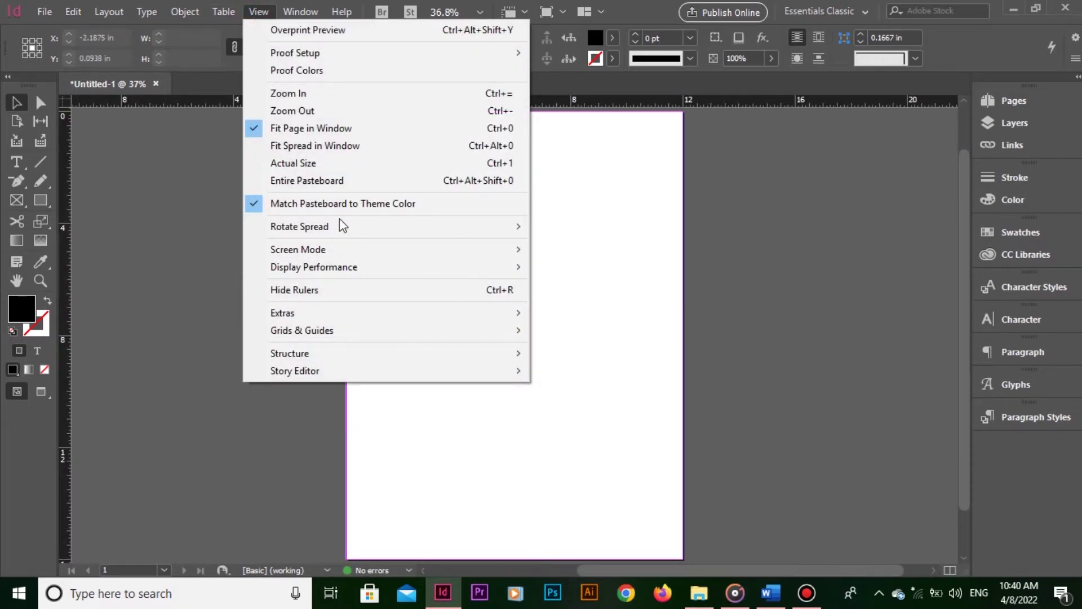
{"action": "left_click", "coordinate": [451, 337]}
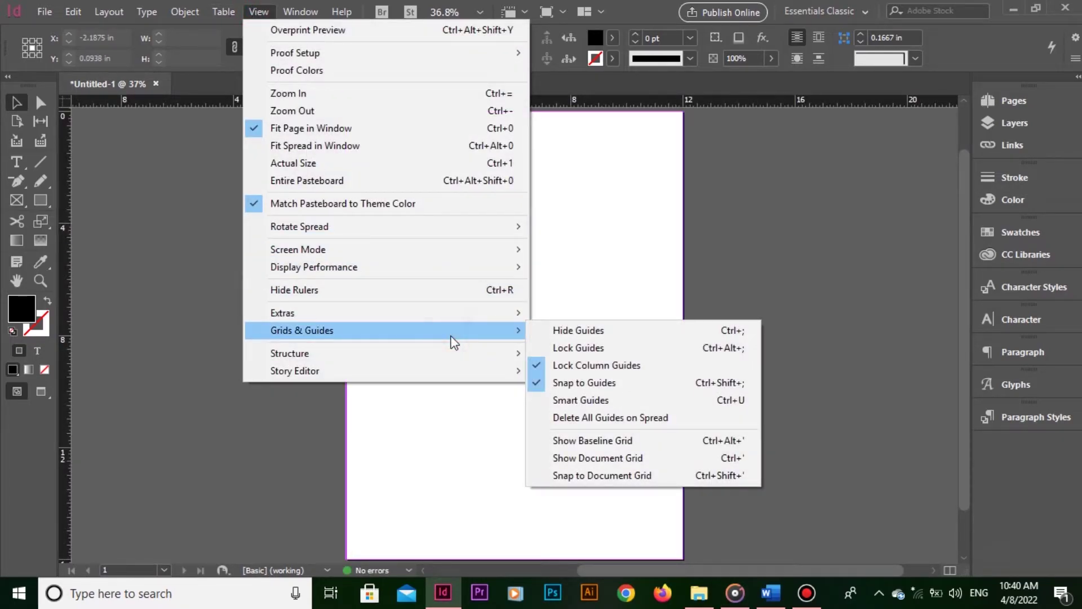
{"action": "left_click", "coordinate": [609, 402]}
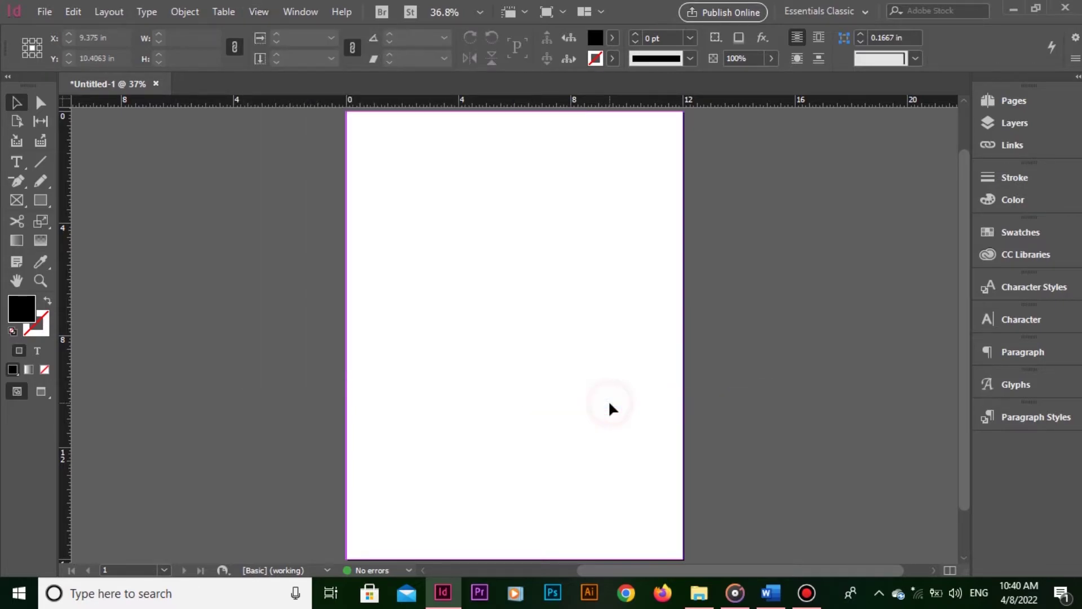
{"action": "key", "text": "ctrl+u"}
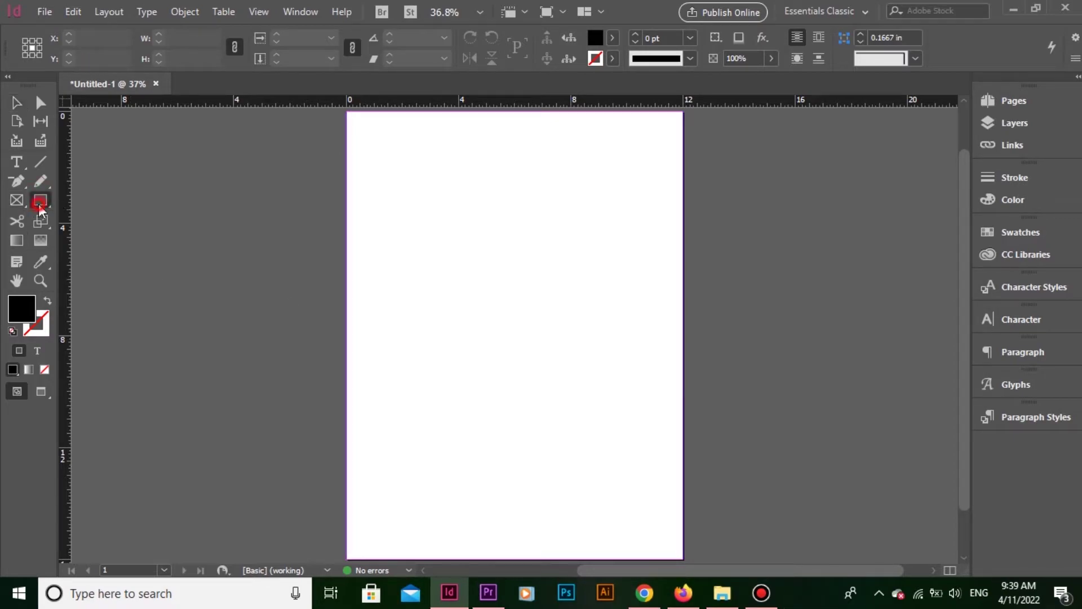
- Draw four 4.75 in squares in a two-by-two arrangement, matching sizes and gaps with the smart dimension and alignment guides
{"action": "left_click_drag", "start_coordinate": [376, 165], "coordinate": [508, 297]}
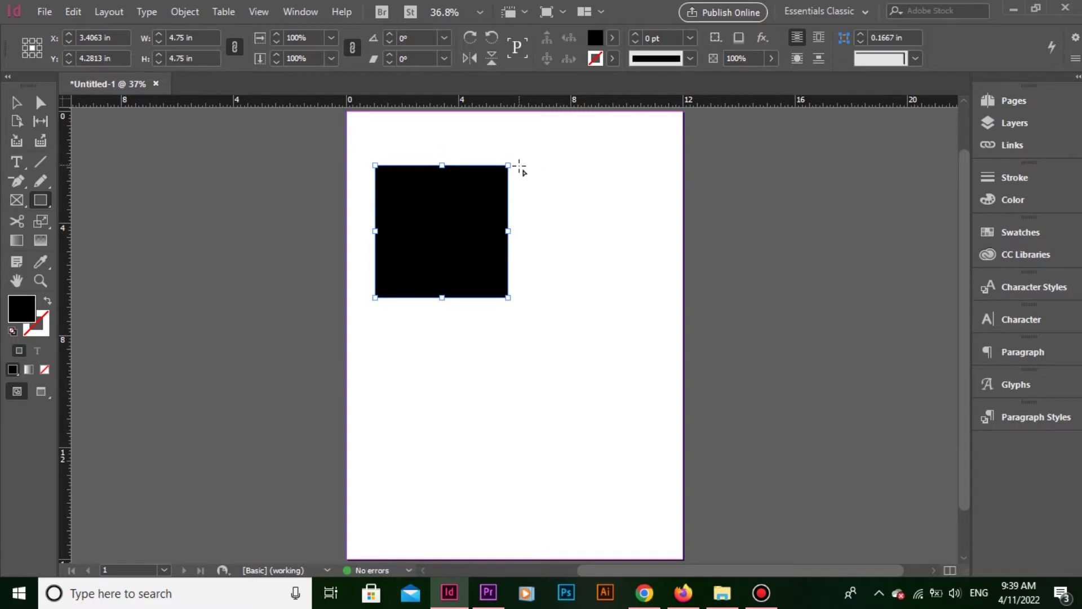
{"action": "left_click_drag", "start_coordinate": [520, 166], "coordinate": [652, 358]}
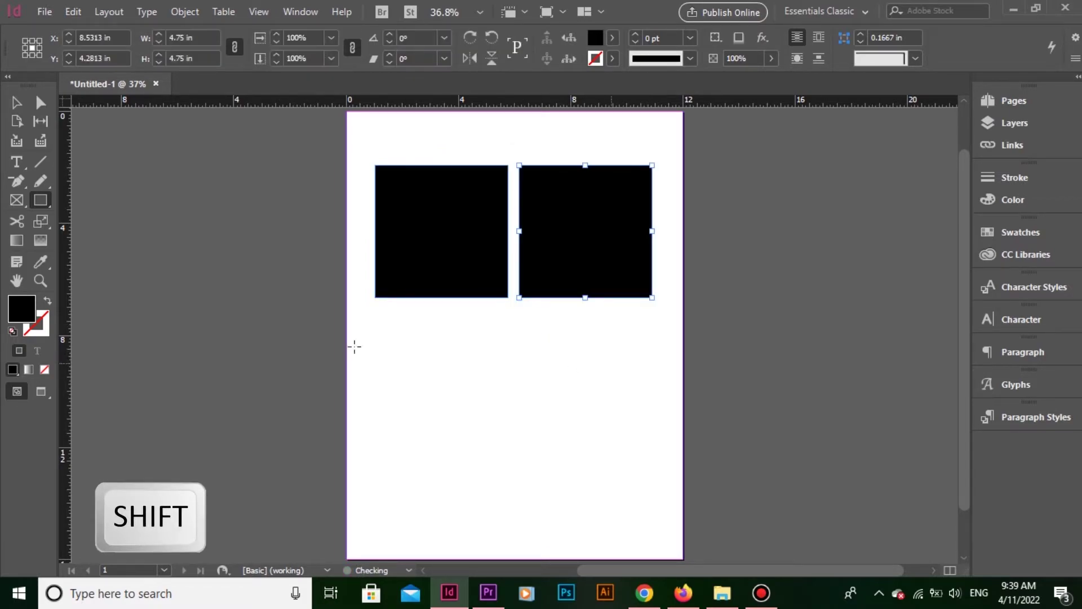
{"action": "left_click_drag", "start_coordinate": [375, 309], "coordinate": [507, 475]}
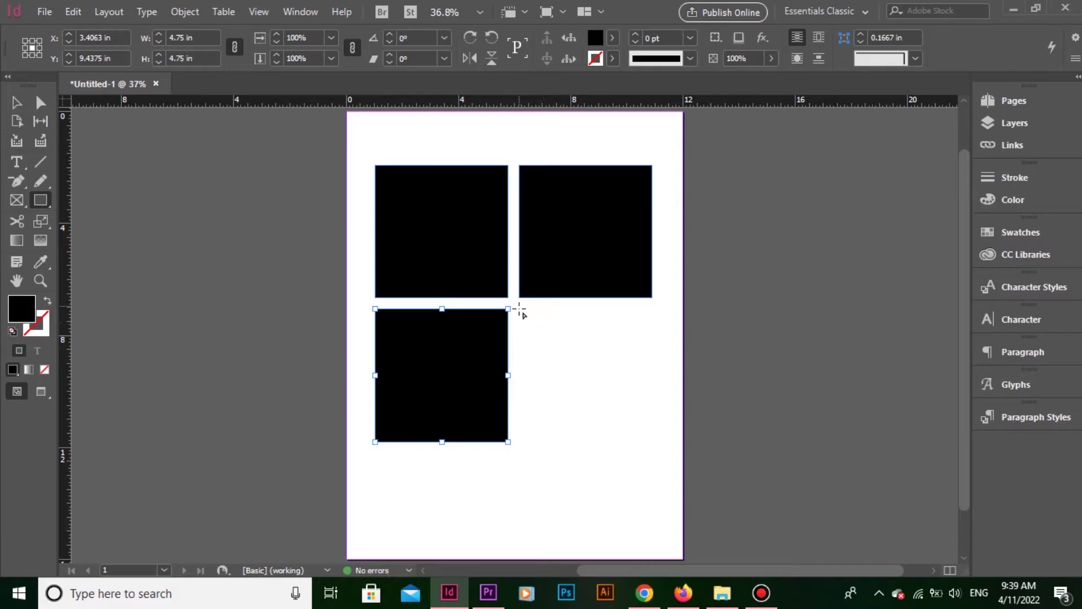
{"action": "left_click_drag", "start_coordinate": [519, 309], "coordinate": [651, 480]}
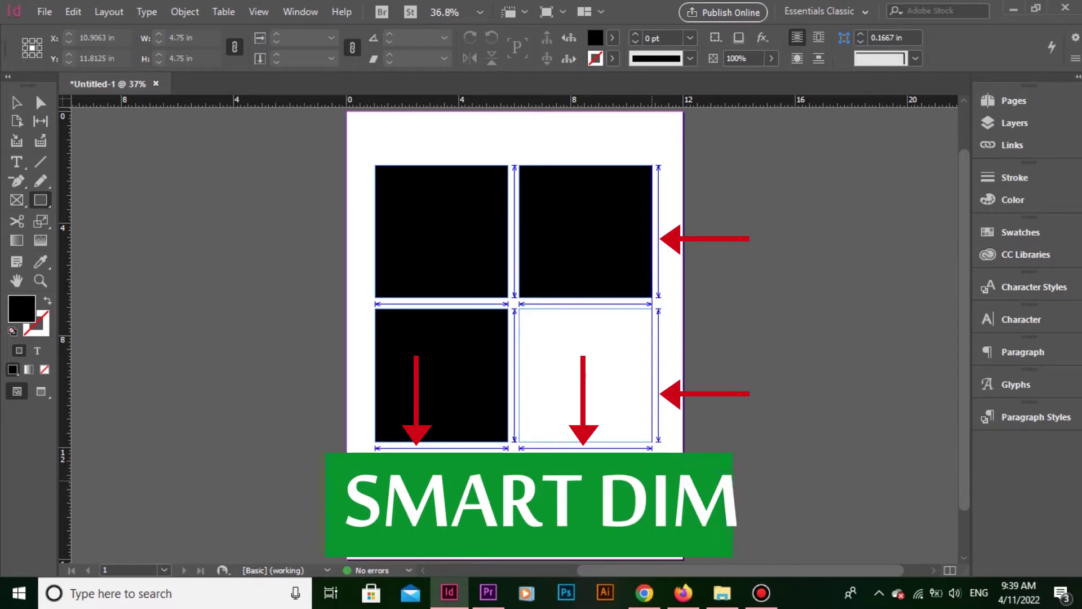
{"action": "left_click_drag", "start_coordinate": [652, 441], "coordinate": [652, 442]}
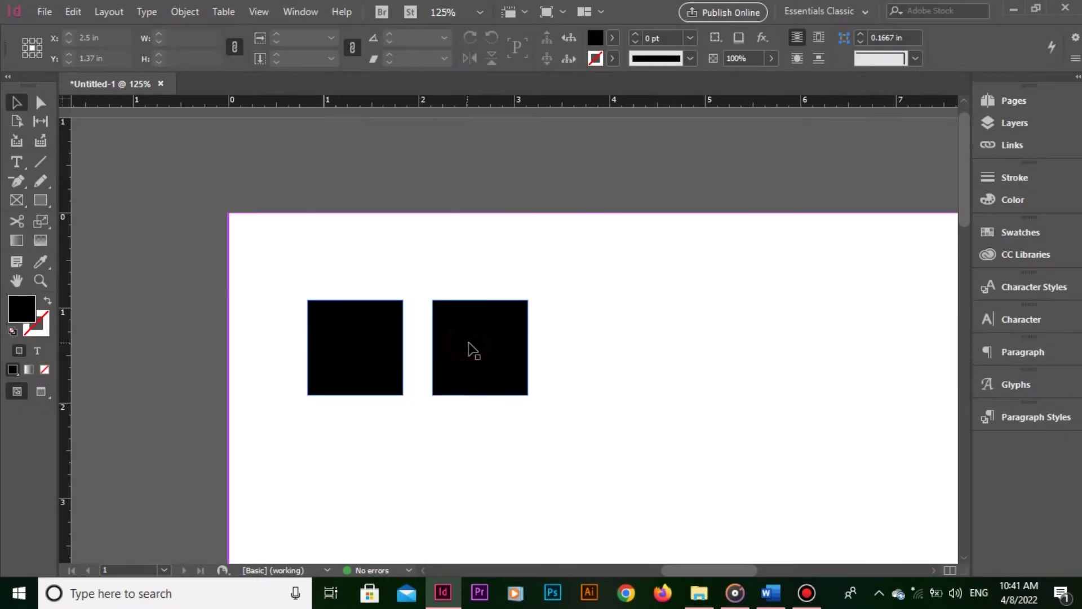
- Duplicate the second 1 in square along the row until there are six squares, keeping the gaps equal with smart spacing
{"action": "key", "text": "Left"}
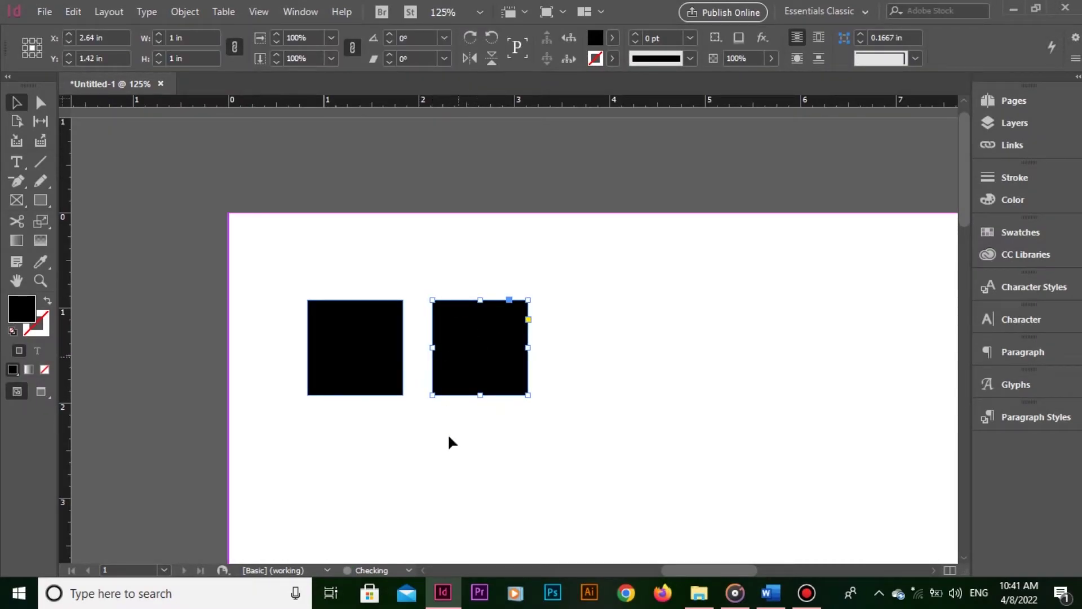
{"action": "left_click_drag", "start_coordinate": [474, 357], "coordinate": [605, 354]}
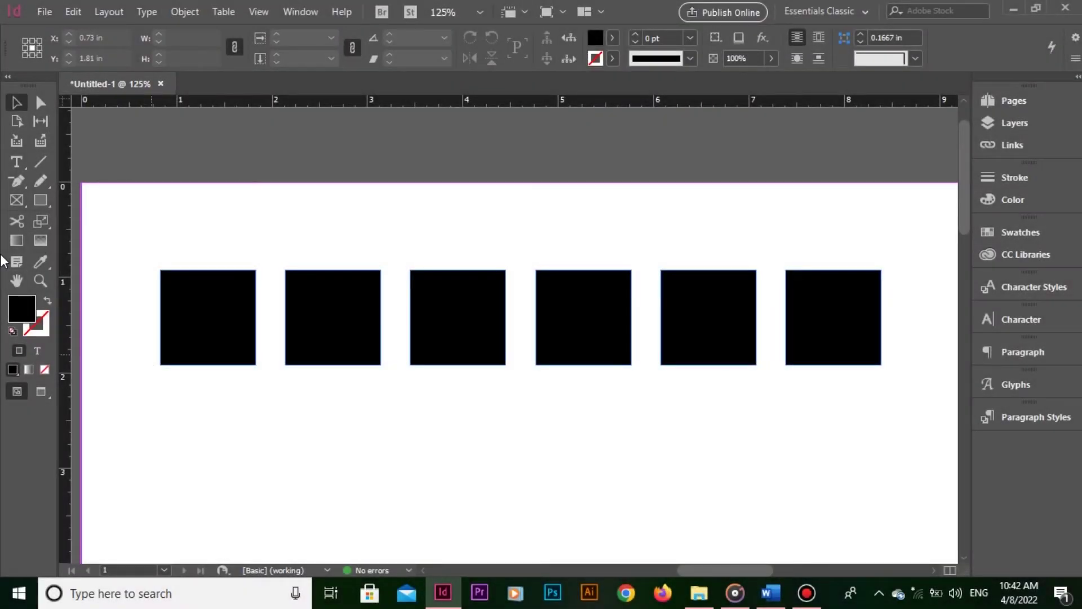
- Draw a temporary spacer rectangle from the first square's edge to check the gaps, and remove it
{"action": "key", "text": "m"}
{"action": "mouse_move", "coordinate": [255, 331]}
{"action": "left_mouse_down"}
{"action": "mouse_move", "coordinate": [281, 391]}
{"action": "mouse_move", "coordinate": [398, 388]}
{"action": "mouse_move", "coordinate": [516, 353]}
{"action": "mouse_move", "coordinate": [523, 371]}
{"action": "mouse_move", "coordinate": [780, 382]}
{"action": "mouse_move", "coordinate": [514, 429]}
{"action": "left_mouse_up"}
{"action": "left_click", "coordinate": [20, 104]}
{"action": "key", "text": "space"}
{"action": "key", "text": "Delete"}
- Extend the row with another 1 in square at X 9.19 in, Y 1.42 in, matching the existing gap
{"action": "left_click_drag", "start_coordinate": [545, 339], "coordinate": [666, 340]}
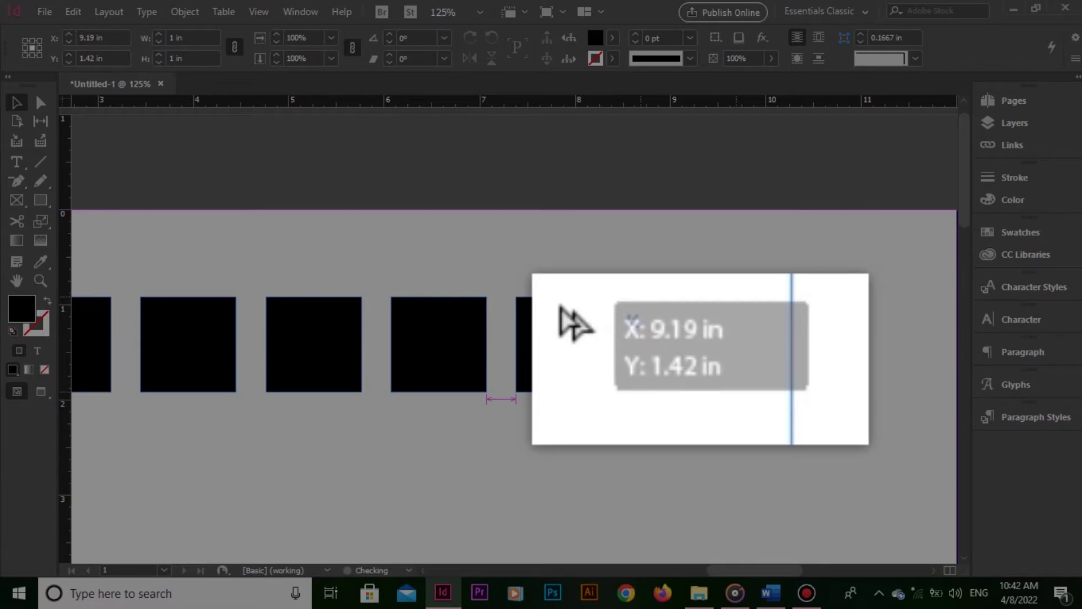
{"action": "left_click_drag", "start_coordinate": [667, 341], "coordinate": [667, 340]}
{"action": "left_click", "coordinate": [669, 457]}
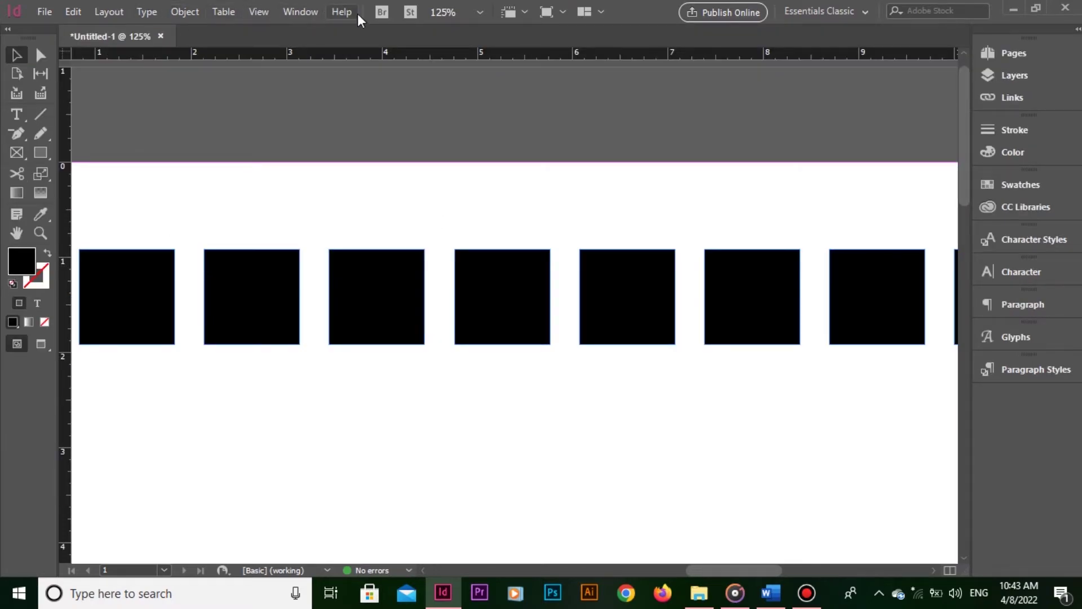
- Show the hidden Control panel
{"action": "left_click", "coordinate": [302, 15]}
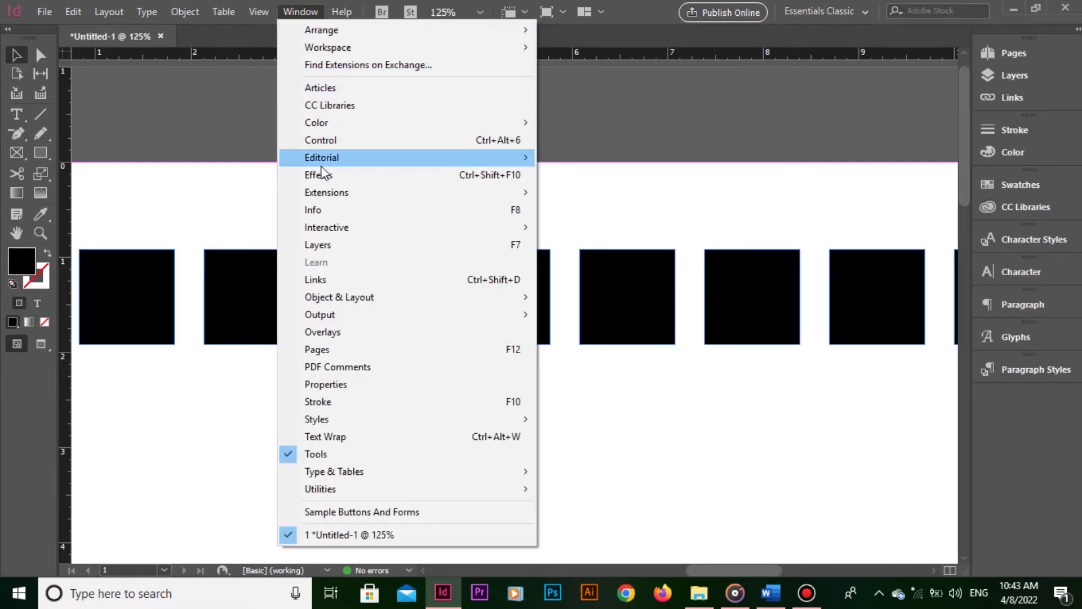
{"action": "key", "text": "ctrl+alt+6"}
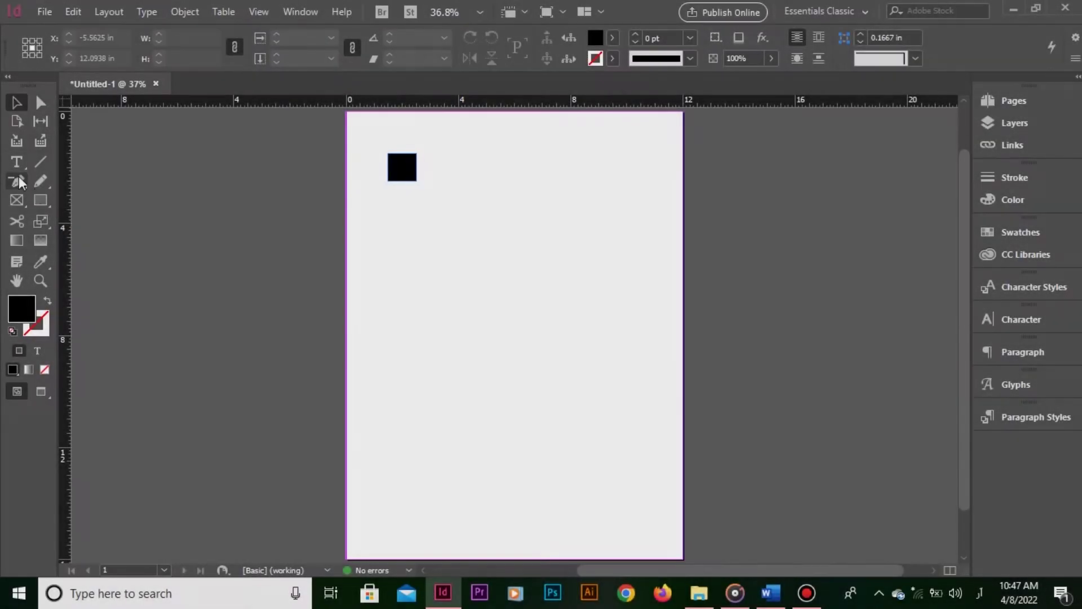
- Create a 1 in by 1 in square near the middle of the page and fill it green
{"action": "key", "text": "m"}
{"action": "left_click", "coordinate": [513, 315]}
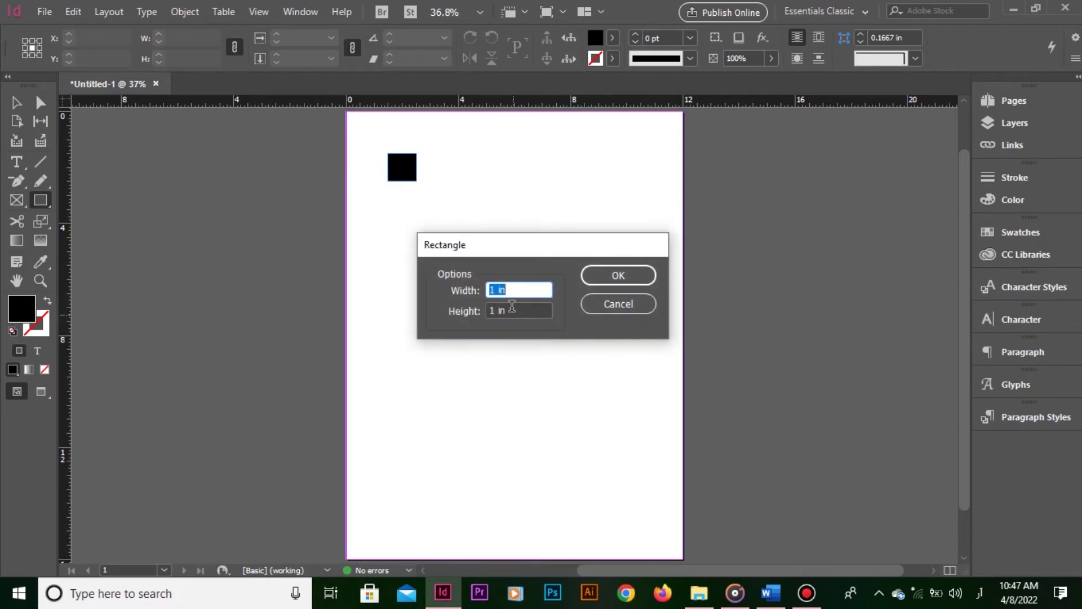
{"action": "left_click", "coordinate": [602, 287]}
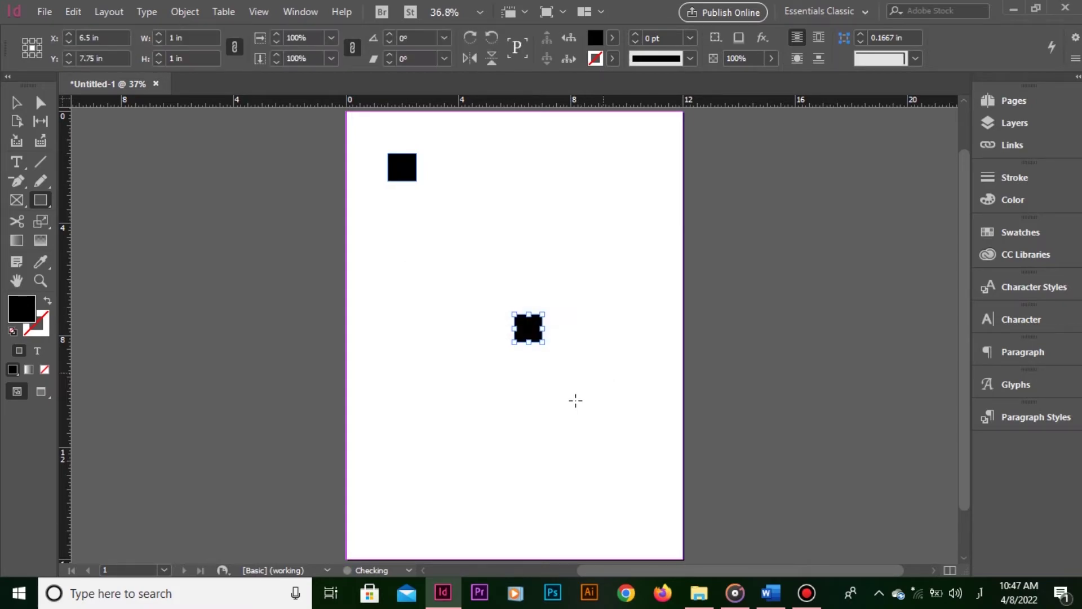
{"action": "left_click", "coordinate": [17, 102]}
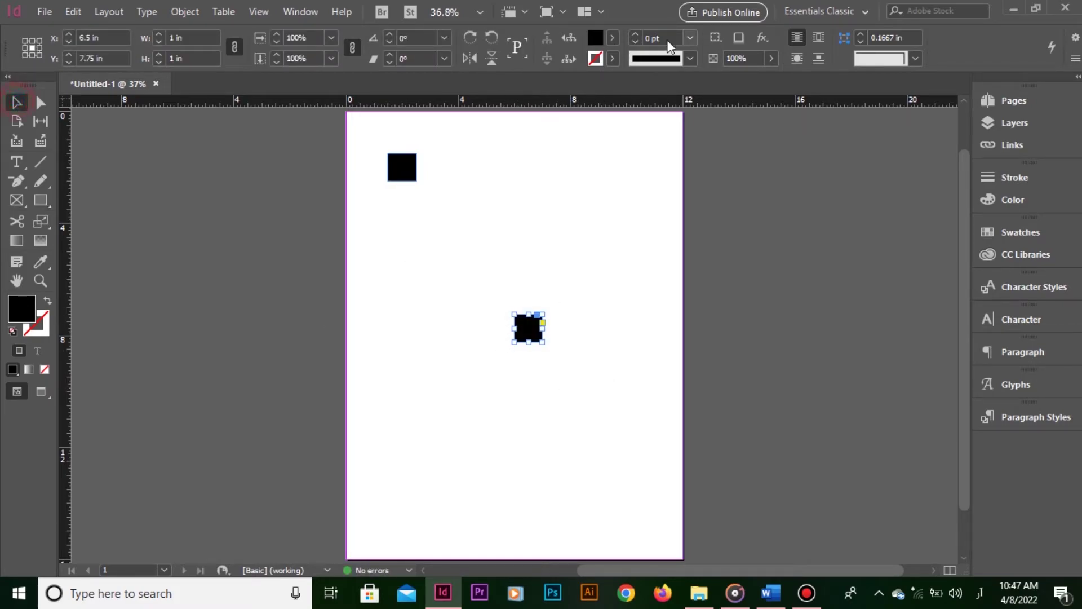
{"action": "left_click", "coordinate": [612, 37]}
{"action": "left_click", "coordinate": [477, 226]}
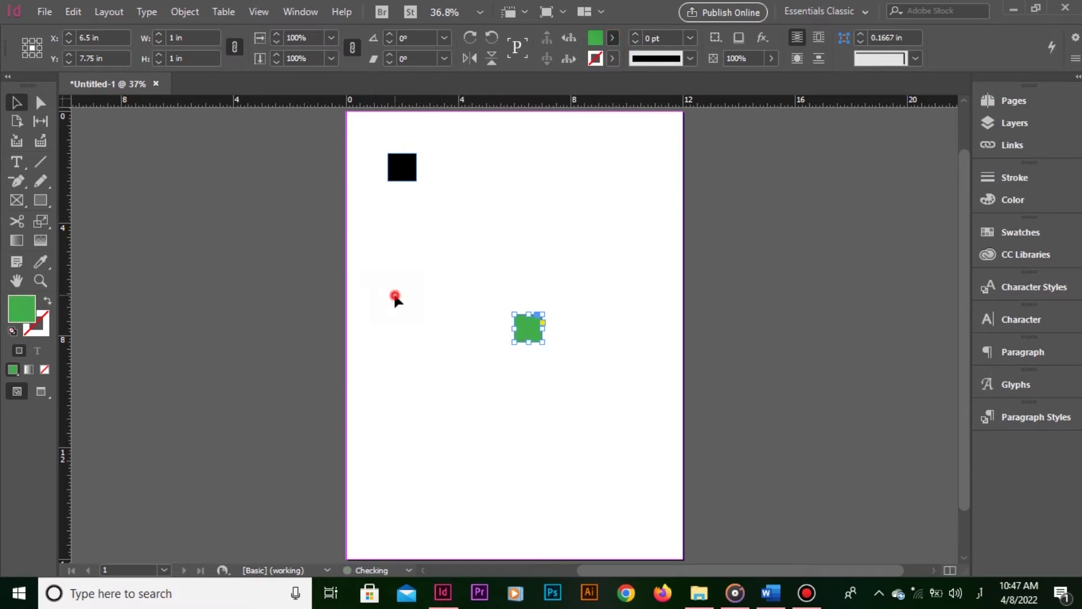
{"action": "left_click", "coordinate": [397, 294]}
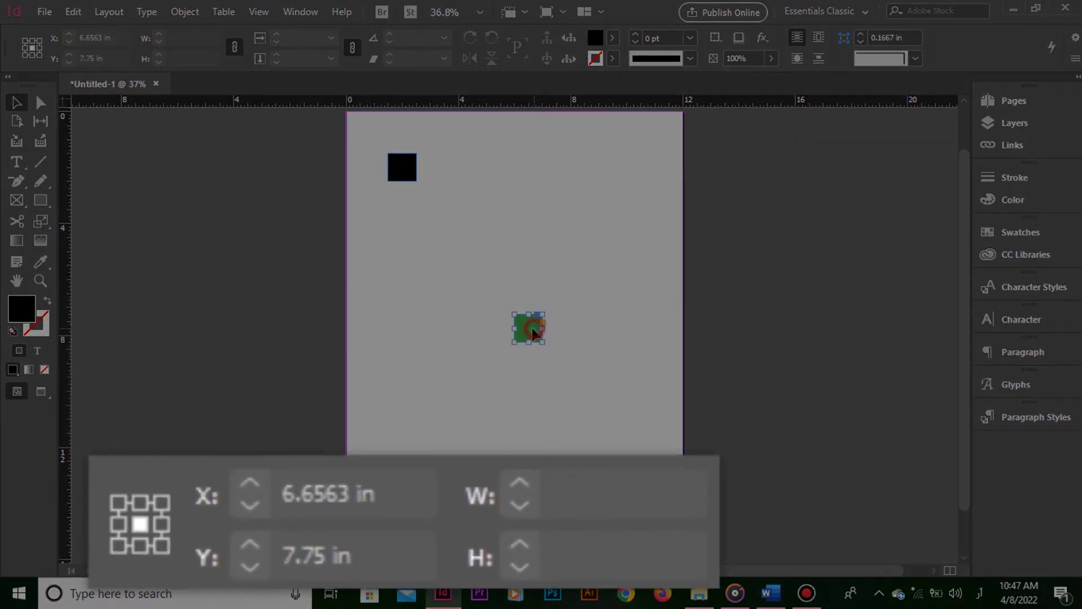
- Examine the X and Y position values of the green square and the black square
{"action": "left_click", "coordinate": [529, 330]}
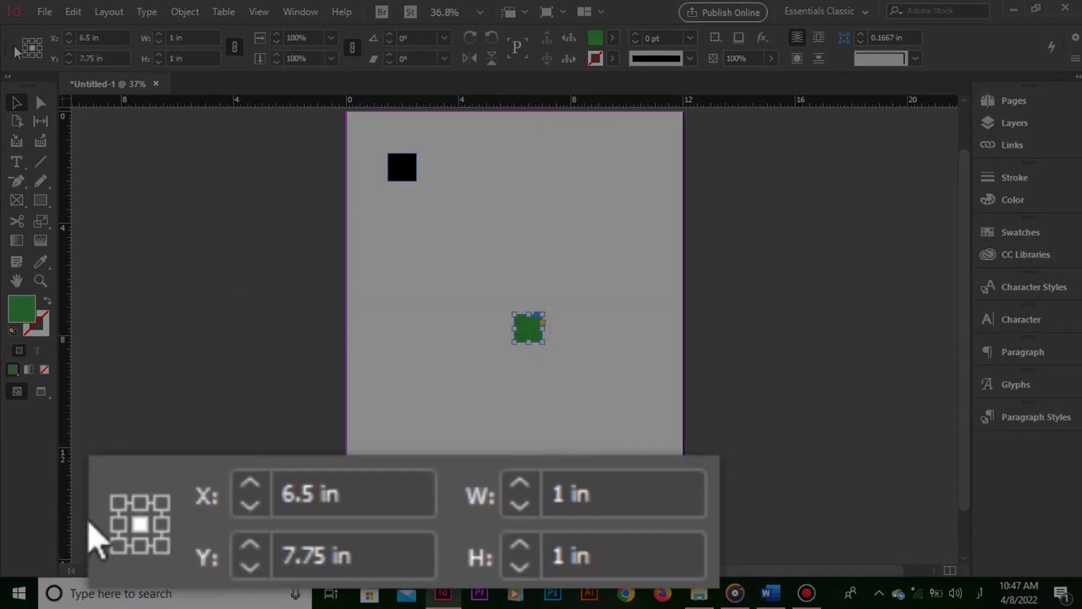
{"action": "left_click", "coordinate": [106, 38]}
{"action": "left_click", "coordinate": [118, 57]}
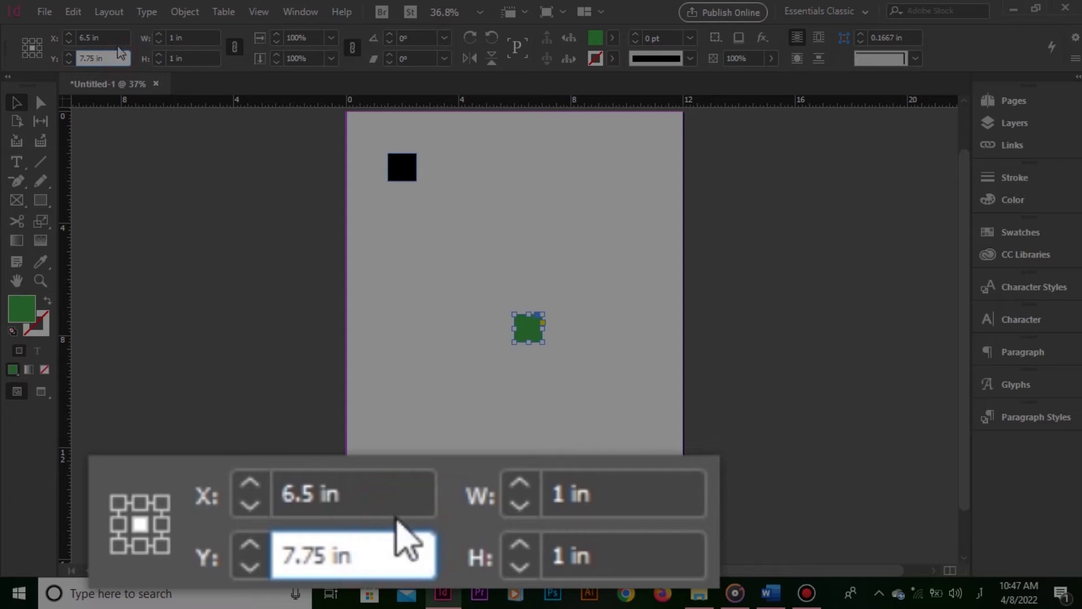
{"action": "left_click", "coordinate": [422, 303]}
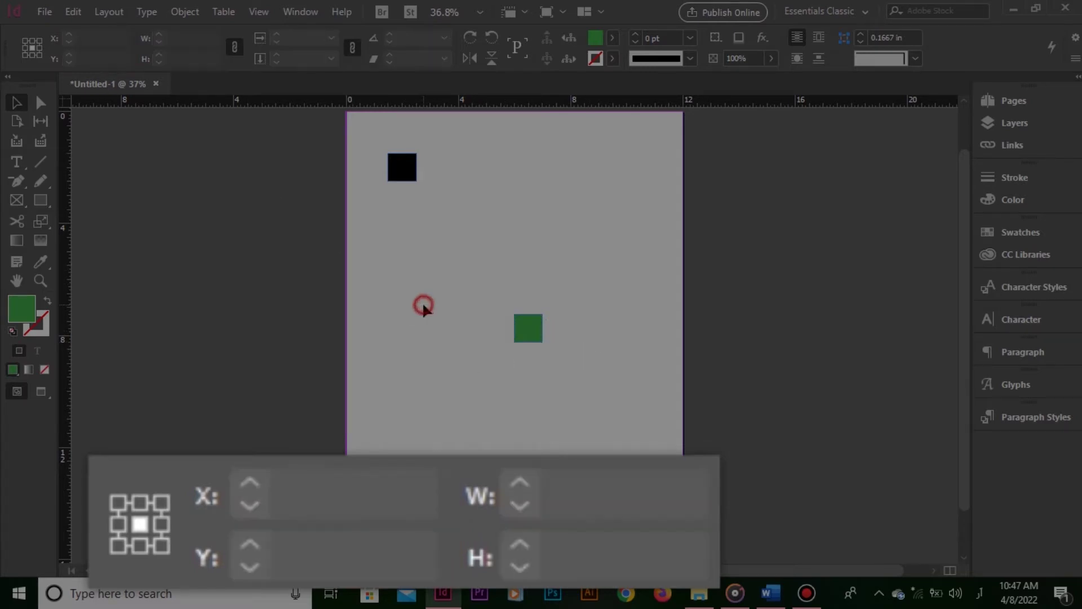
{"action": "left_click", "coordinate": [410, 170]}
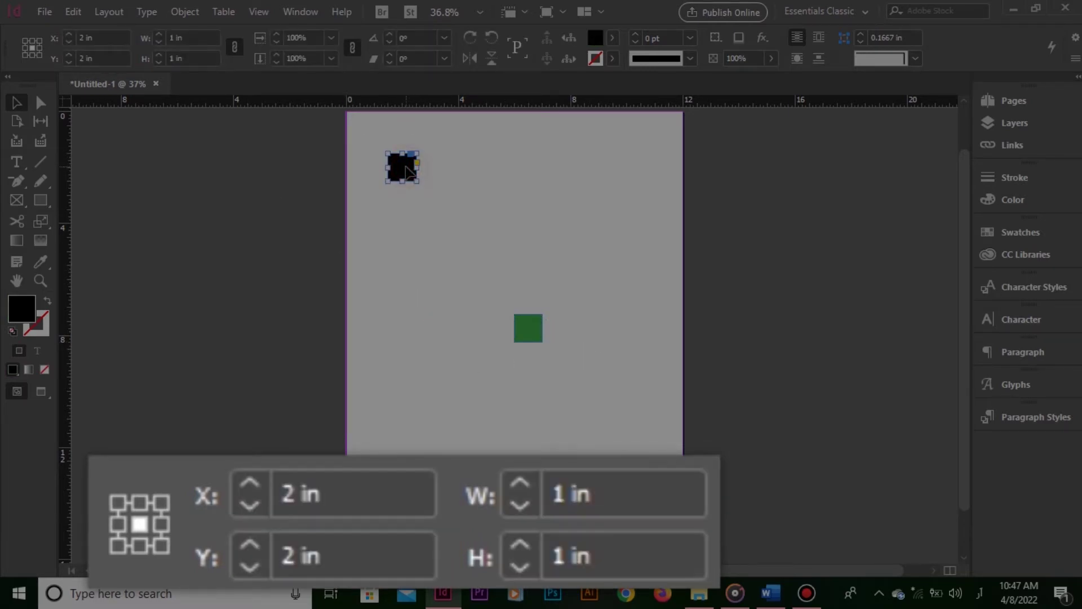
{"action": "left_click", "coordinate": [118, 39]}
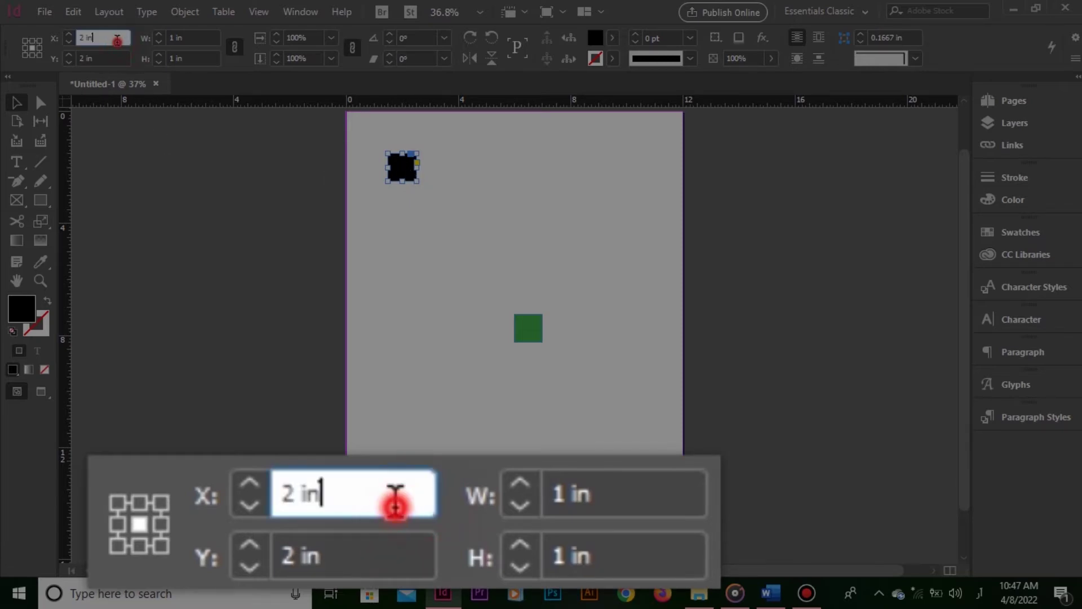
{"action": "left_click", "coordinate": [117, 39]}
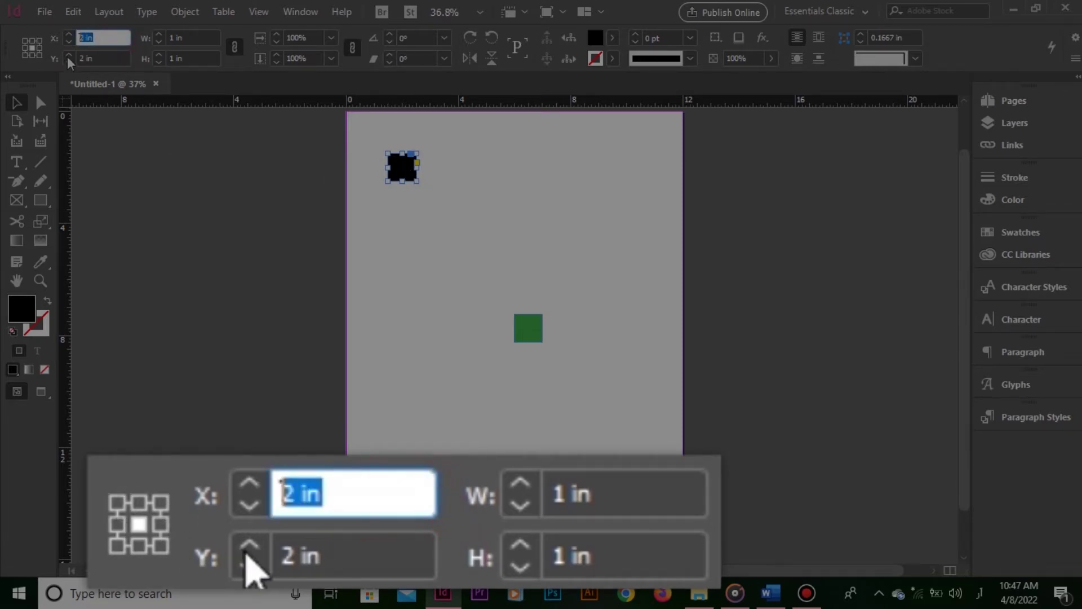
{"action": "left_click", "coordinate": [103, 62]}
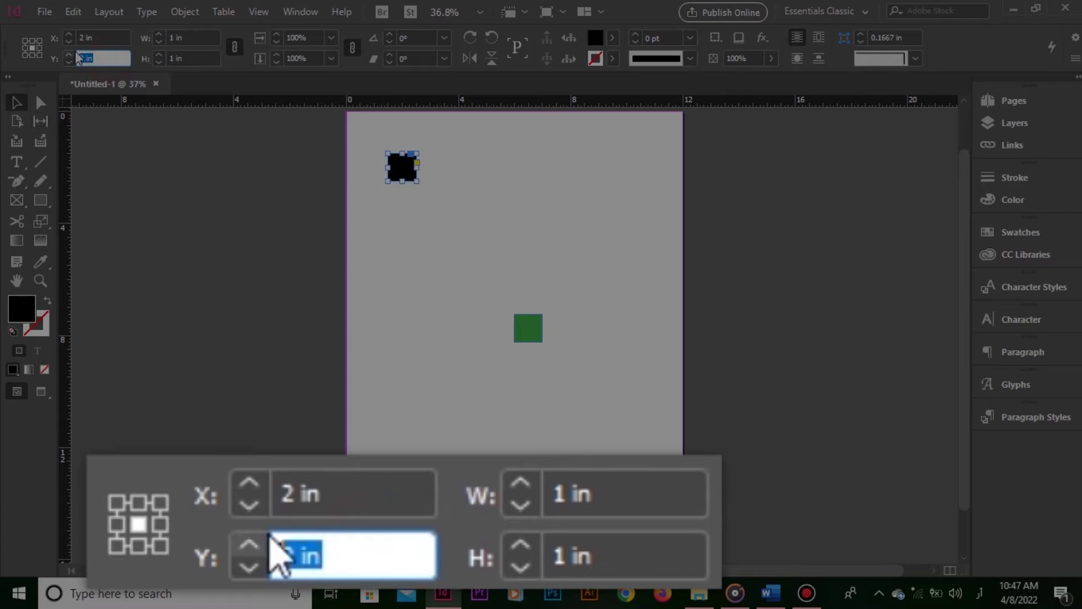
{"action": "left_click", "coordinate": [124, 38]}
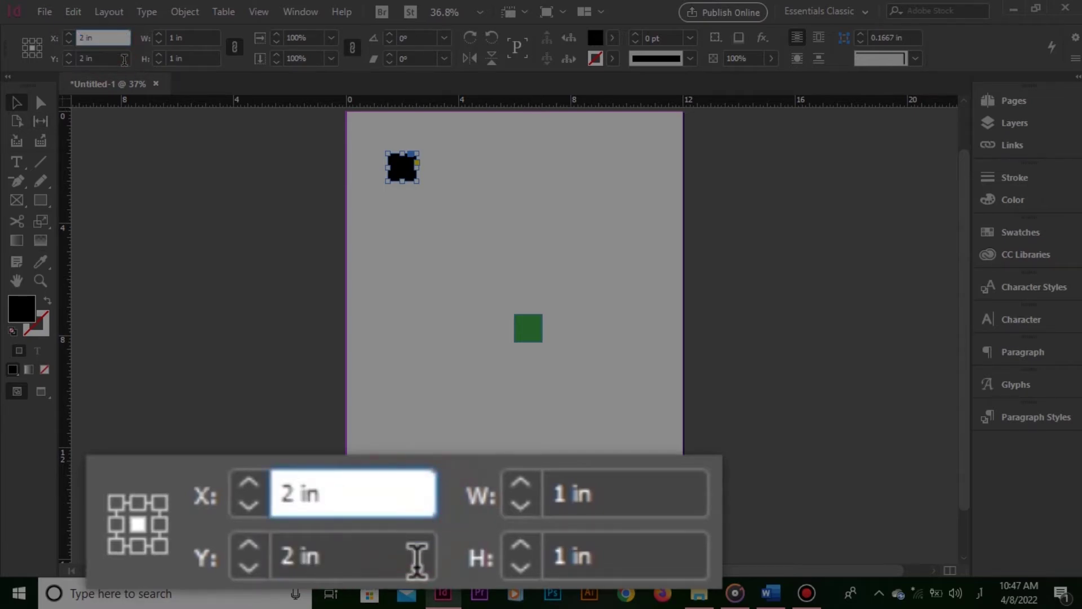
{"action": "left_click", "coordinate": [124, 59]}
{"action": "left_click", "coordinate": [252, 173]}
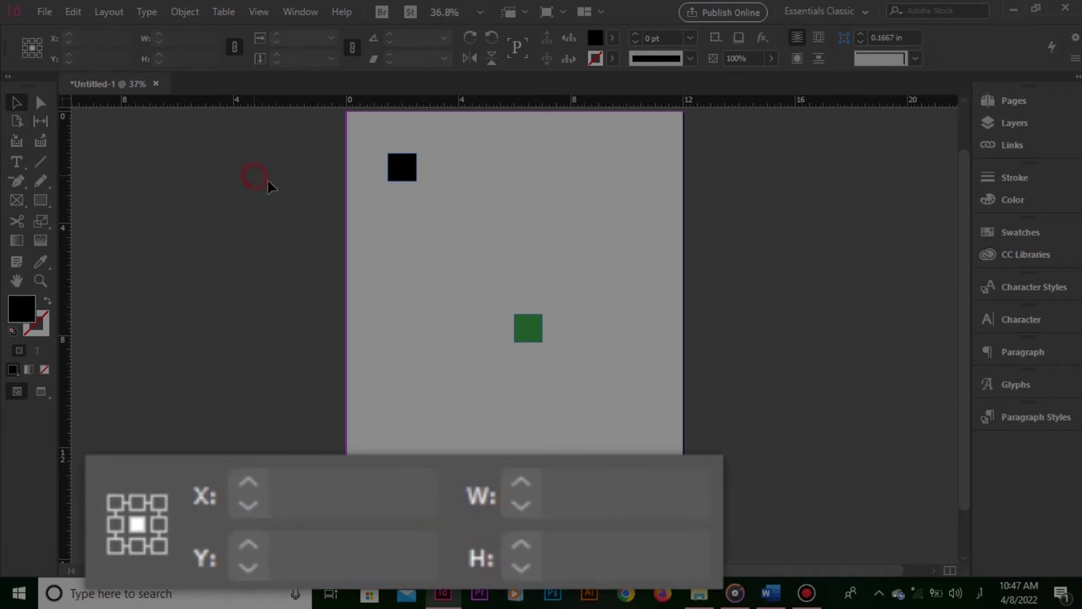
- Set the green square's position to X 2 in, Y 2 in so it sits exactly over the black square
{"action": "left_click", "coordinate": [529, 331]}
{"action": "left_click", "coordinate": [108, 36]}
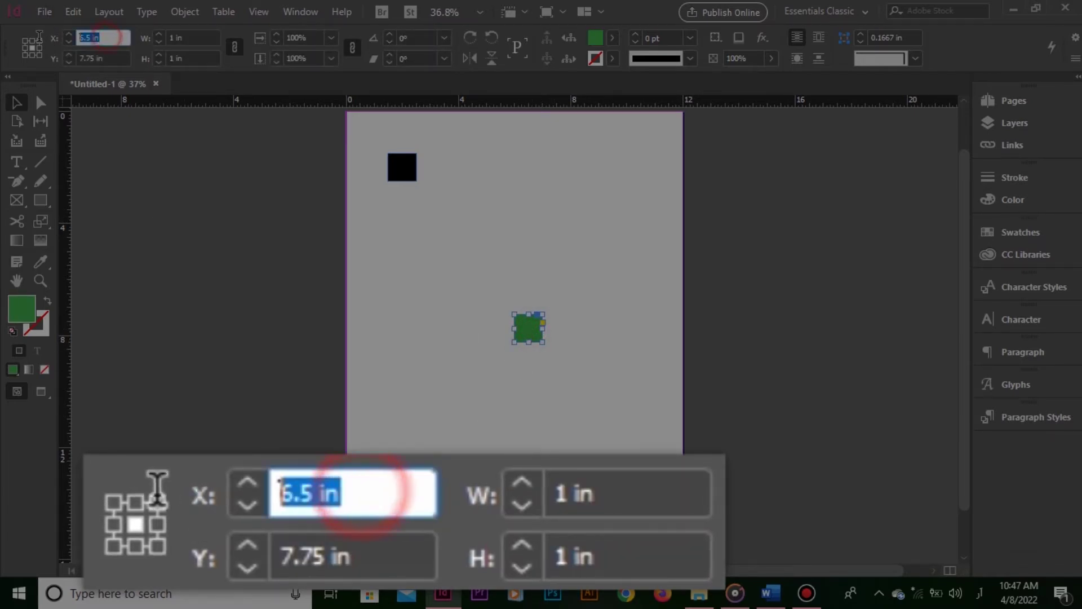
{"action": "type", "text": "2"}
{"action": "left_click", "coordinate": [93, 58]}
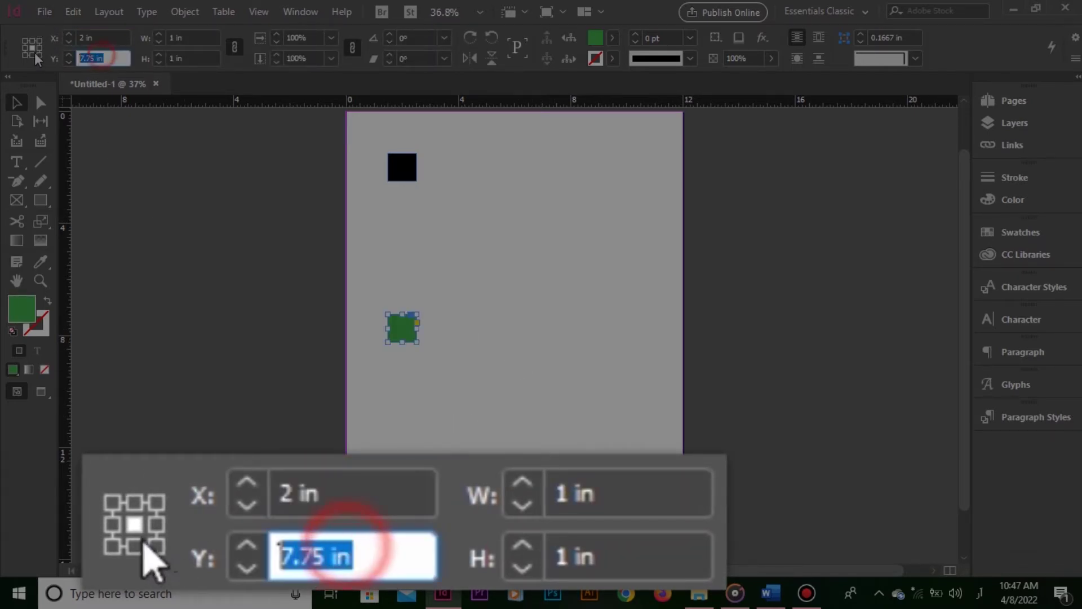
{"action": "type", "text": "2"}
{"action": "left_click", "coordinate": [476, 255]}
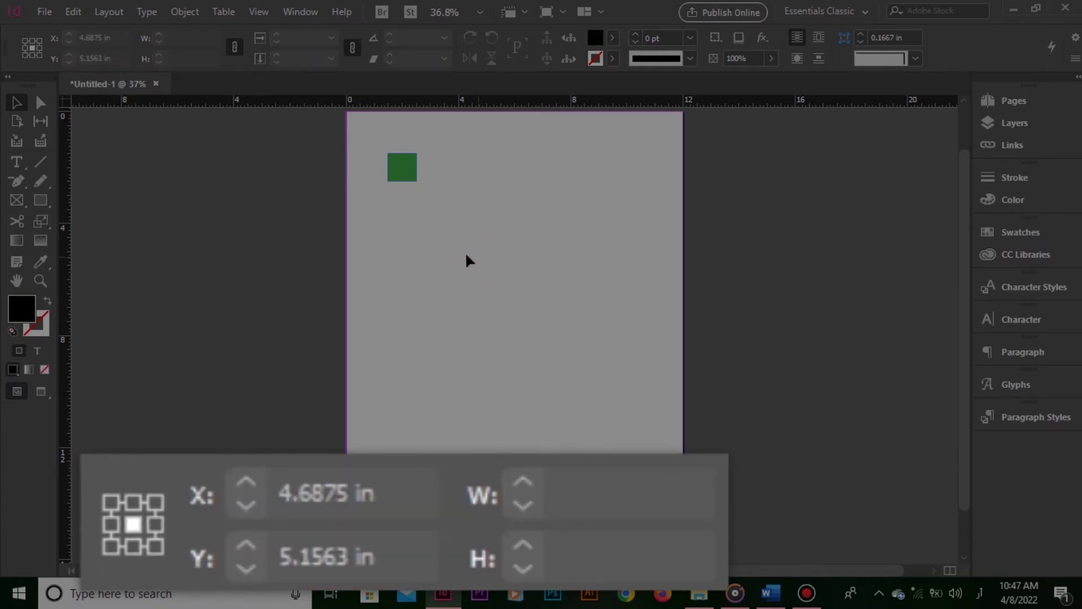
{"action": "key", "text": "Return"}
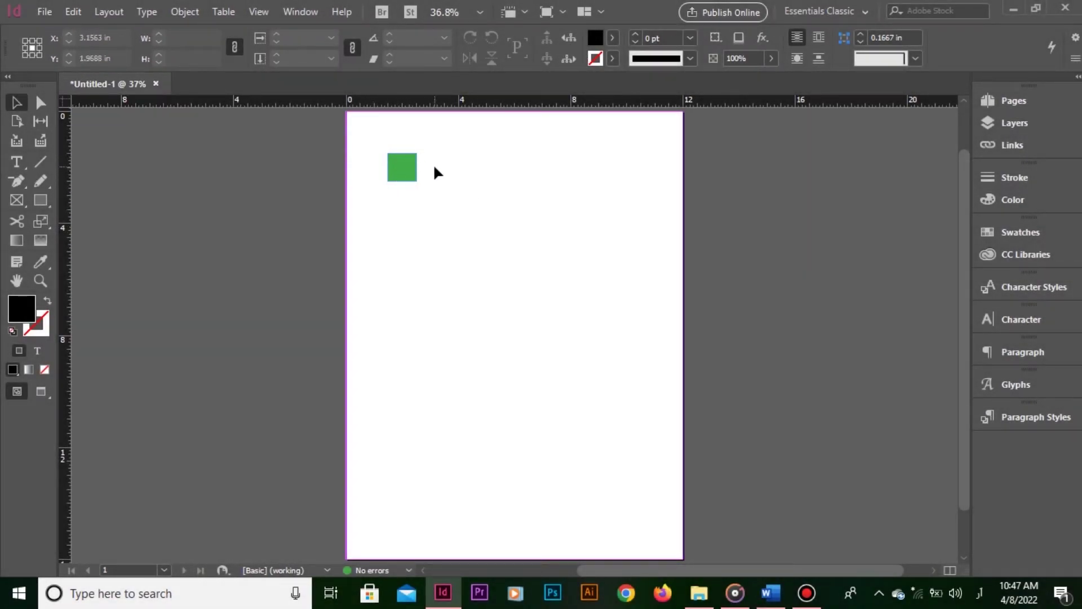
- Move the green square aside off the black square beneath it, and undo the move
{"action": "left_click", "coordinate": [412, 168]}
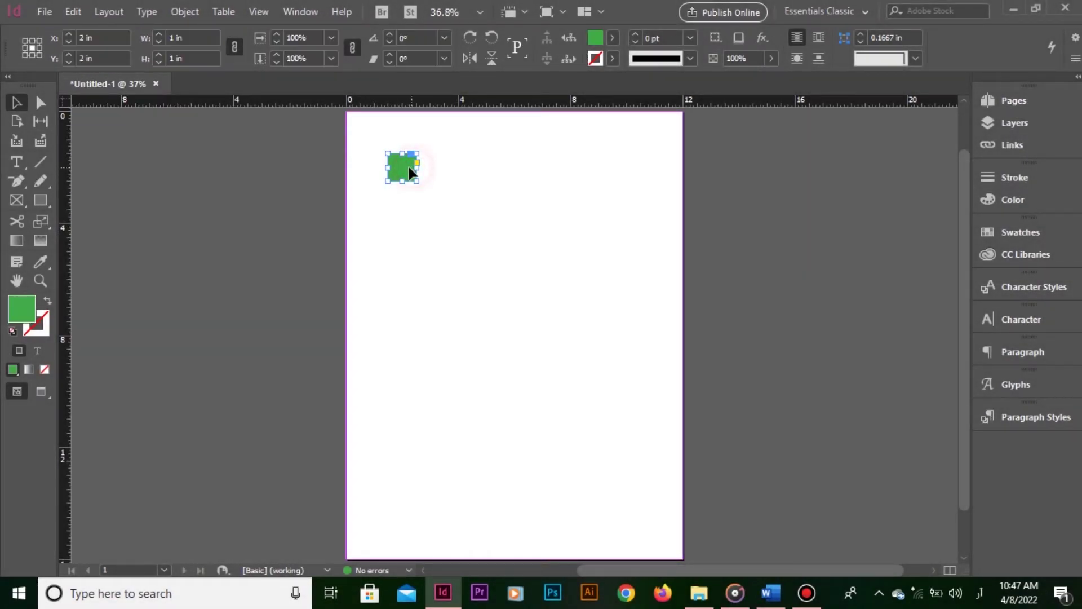
{"action": "left_click_drag", "start_coordinate": [407, 168], "coordinate": [481, 158]}
{"action": "key", "text": "ctrl+z"}
{"action": "left_click", "coordinate": [426, 214]}
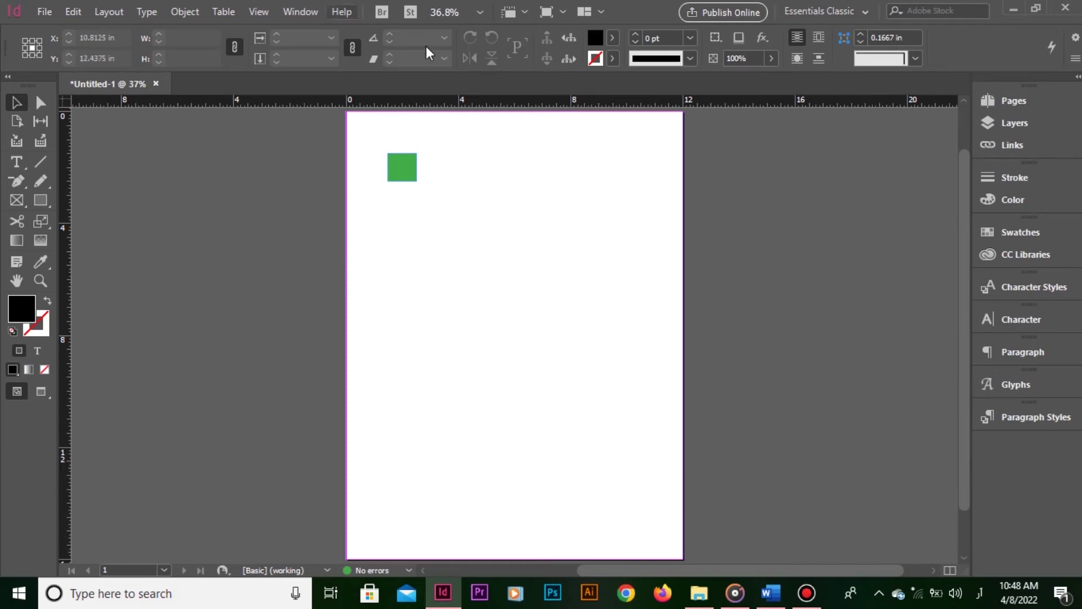
- Switch Smart Guides off and back on, and move the green square to the right of the black square, level with it
{"action": "left_click", "coordinate": [260, 13]}
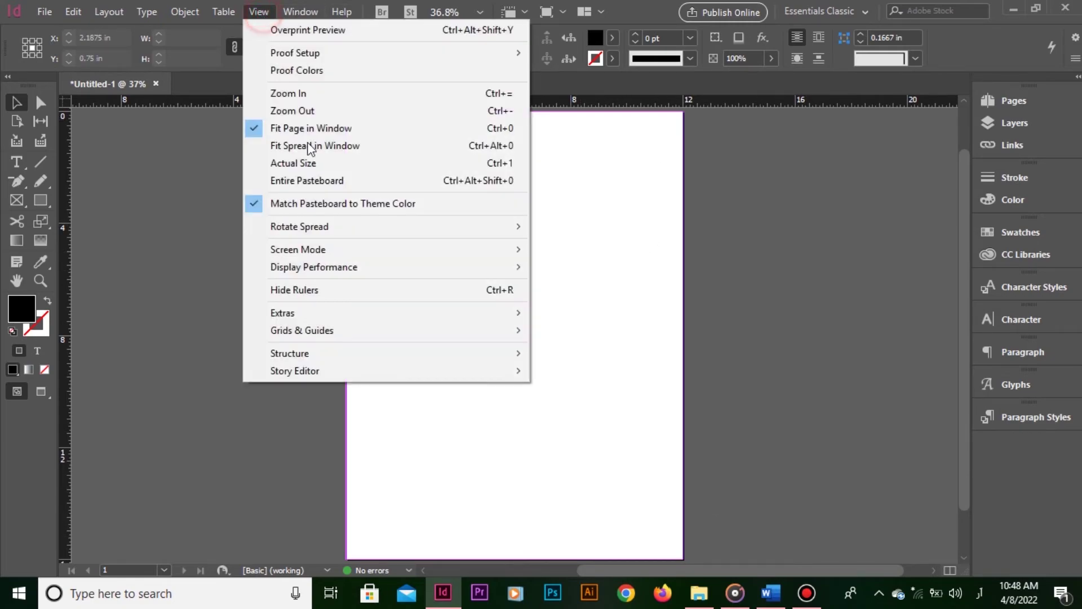
{"action": "mouse_move", "coordinate": [443, 329]}
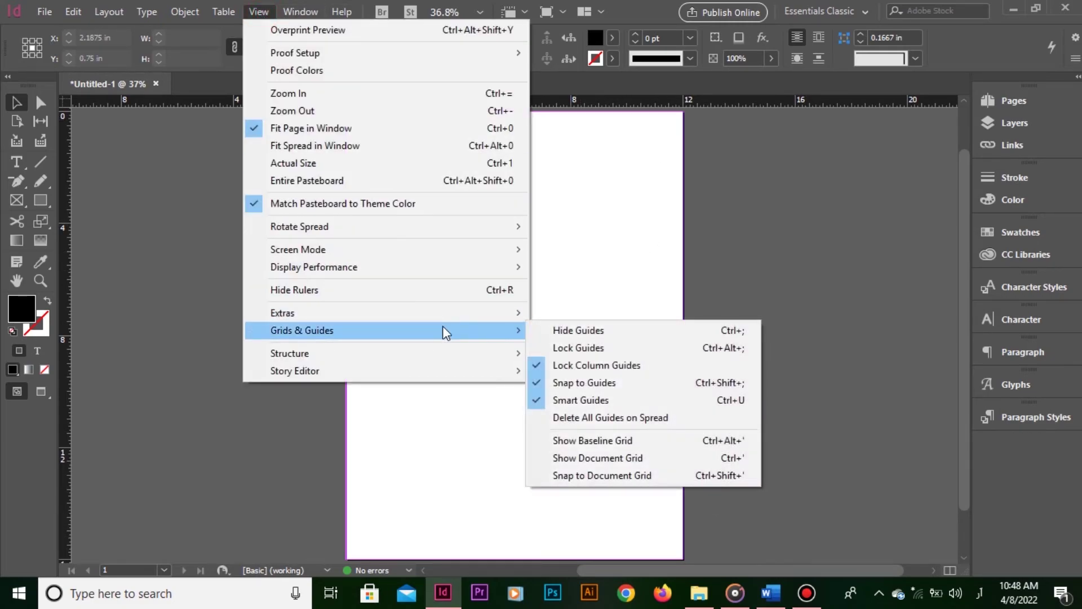
{"action": "left_click", "coordinate": [620, 399]}
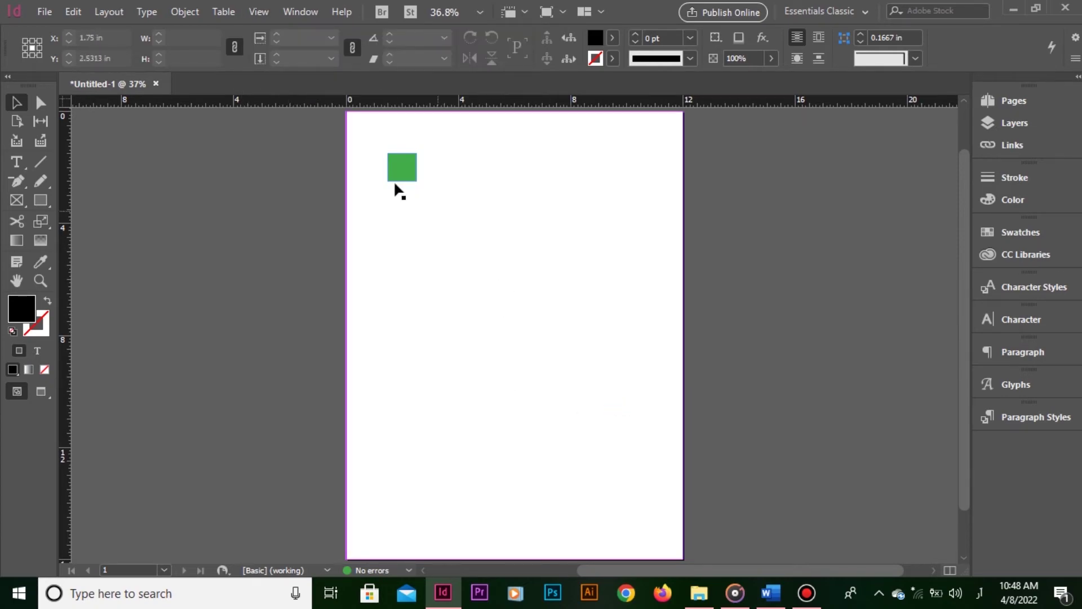
{"action": "left_click_drag", "start_coordinate": [405, 178], "coordinate": [460, 175]}
{"action": "key", "text": "ctrl+u"}
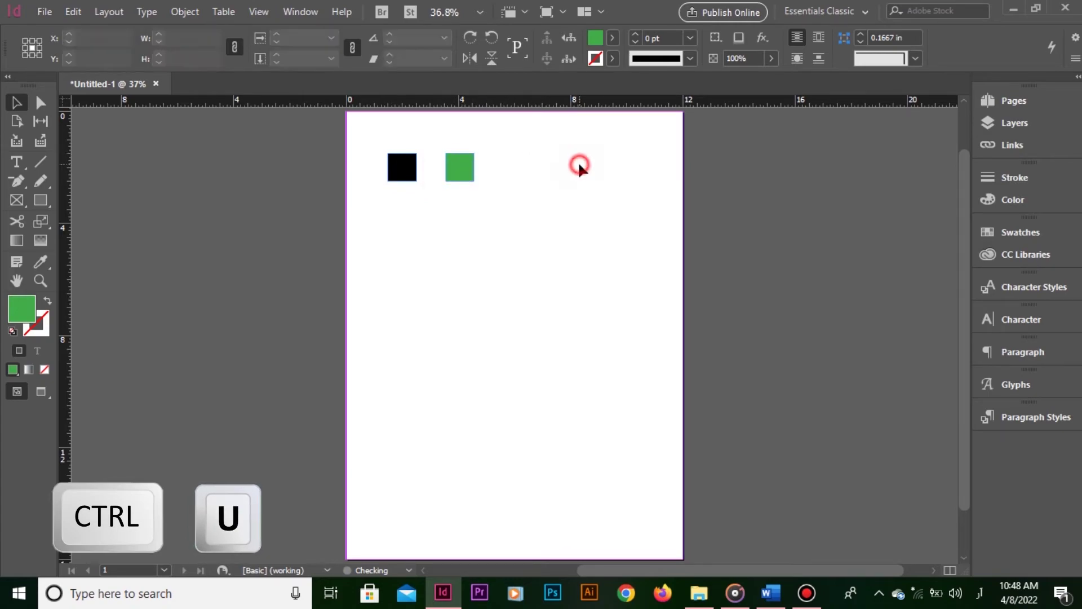
{"action": "left_click", "coordinate": [577, 161]}
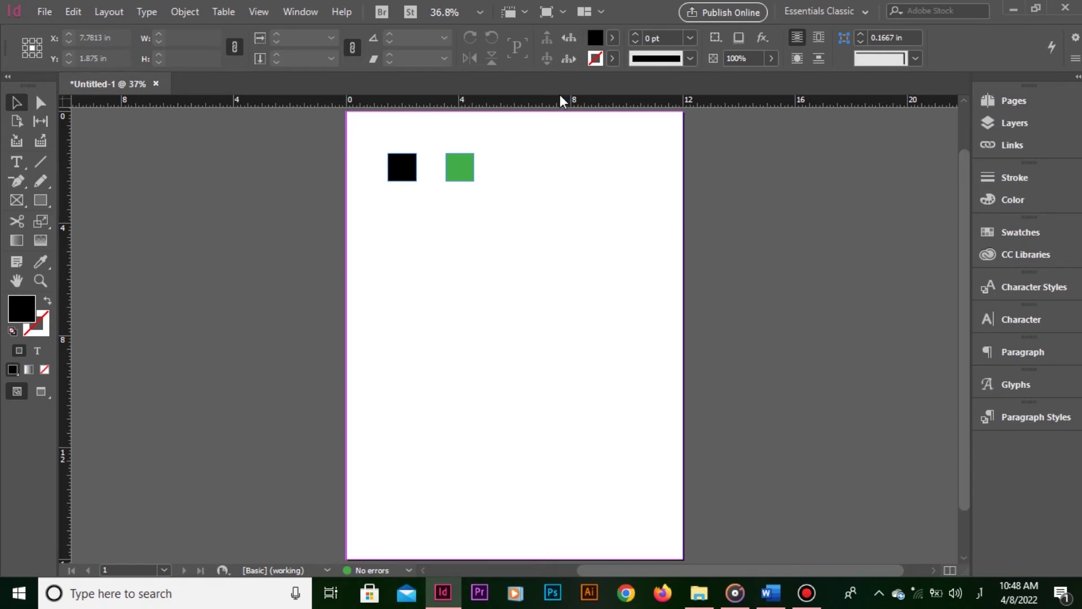
- Move the green square farther from the black one and add a green copy beyond it, spaced evenly in the row
{"action": "left_click_drag", "start_coordinate": [456, 176], "coordinate": [473, 163]}
{"action": "left_click", "coordinate": [552, 302]}
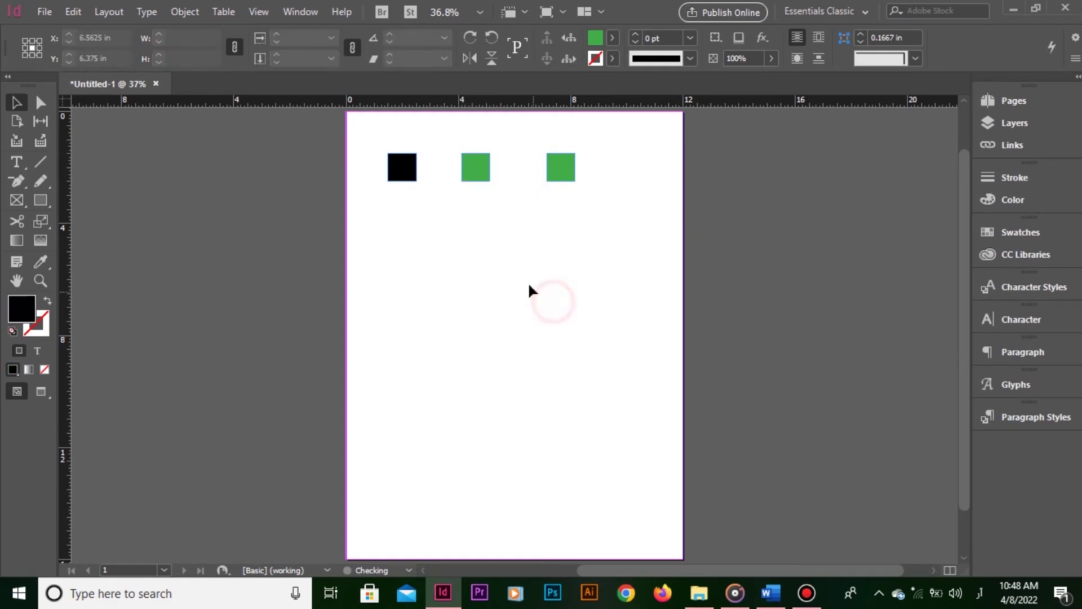
{"action": "left_click", "coordinate": [562, 168]}
{"action": "left_click_drag", "start_coordinate": [562, 172], "coordinate": [546, 168]}
{"action": "left_click", "coordinate": [559, 202]}
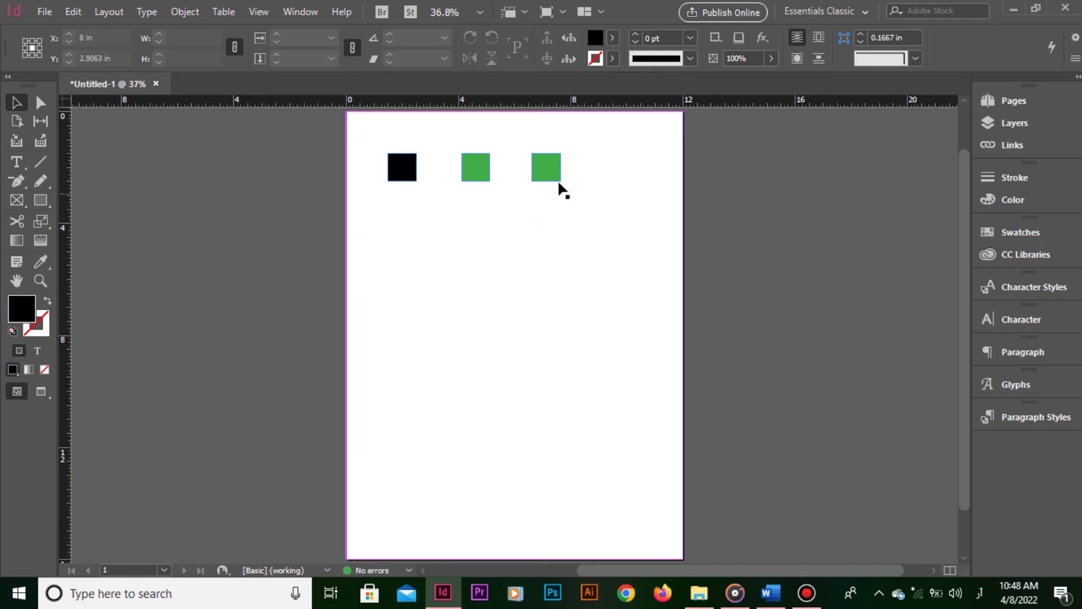
- Delete both green squares from the row
{"action": "left_click_drag", "start_coordinate": [570, 208], "coordinate": [454, 152]}
{"action": "key", "text": "Delete"}
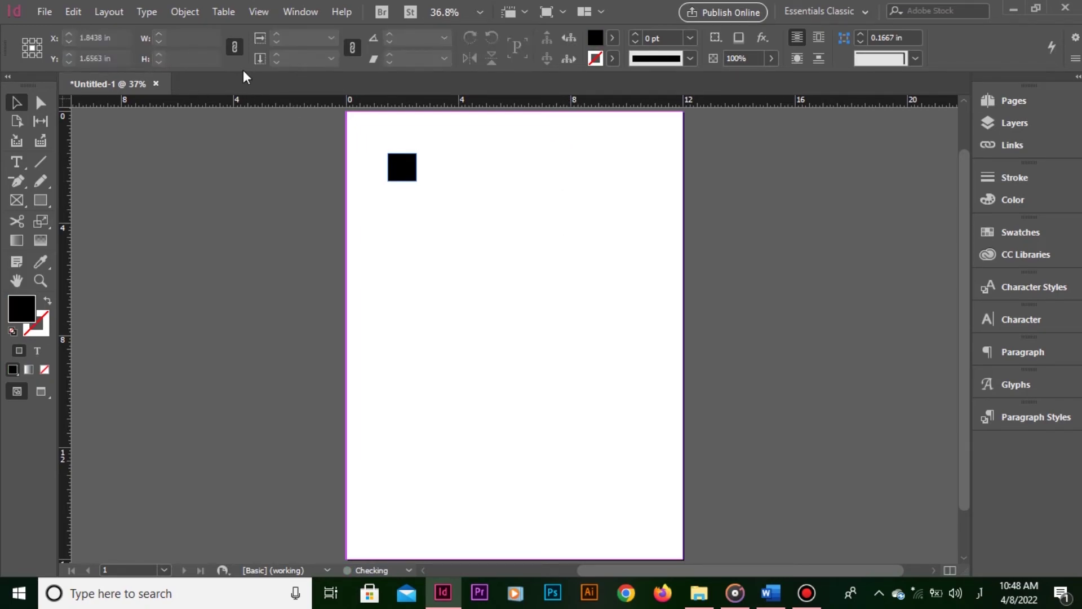
- Change the Smart Guides color to Blue in the Guides & Pasteboard preferences
{"action": "left_click", "coordinate": [76, 12]}
{"action": "mouse_move", "coordinate": [248, 566]}
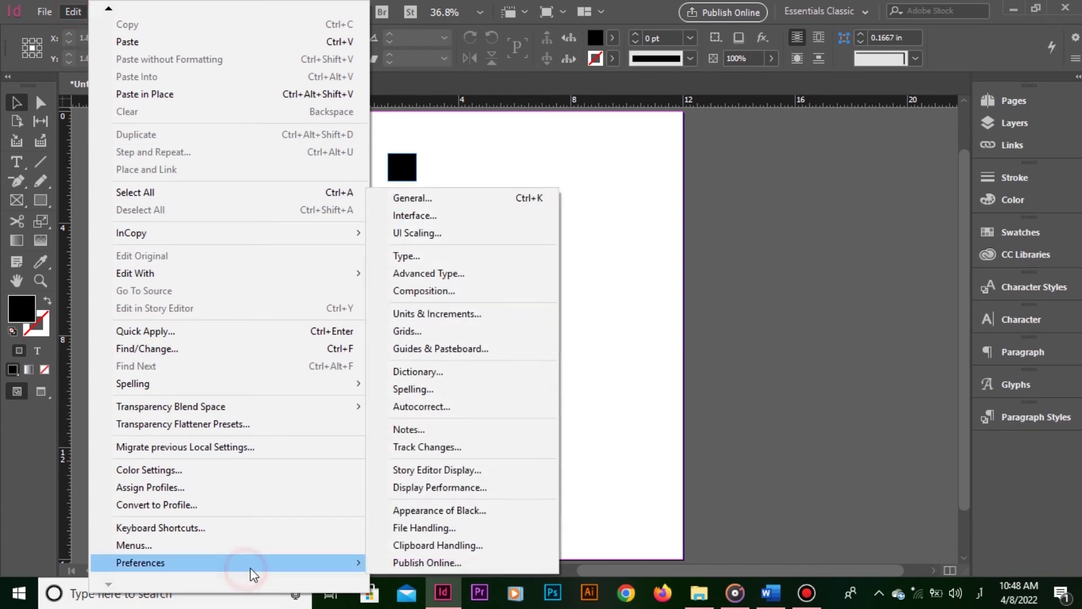
{"action": "left_click", "coordinate": [491, 348]}
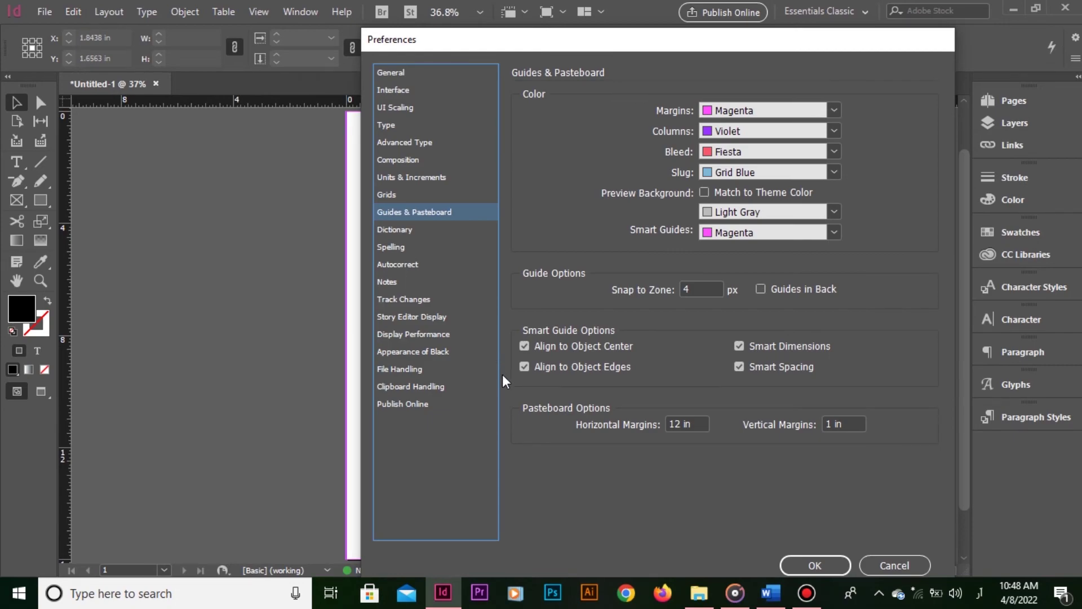
{"action": "left_click", "coordinate": [734, 233]}
{"action": "left_click", "coordinate": [743, 300]}
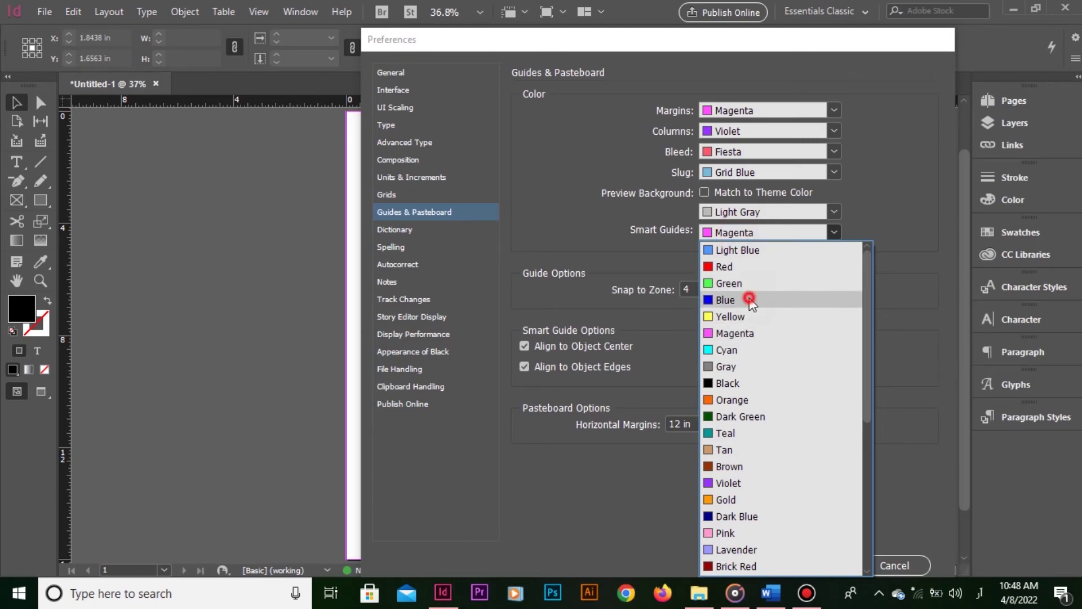
{"action": "left_click", "coordinate": [831, 561]}
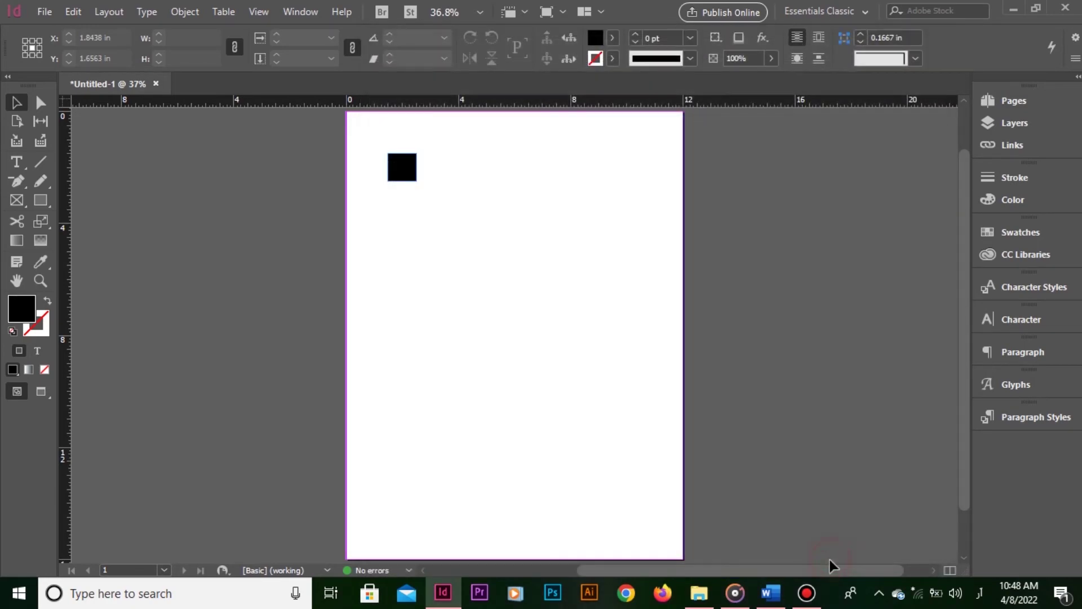
- Add two evenly spaced copies of the black square to its right at Y 2 in, the last one at X 6.82 in
{"action": "left_click", "coordinate": [402, 165]}
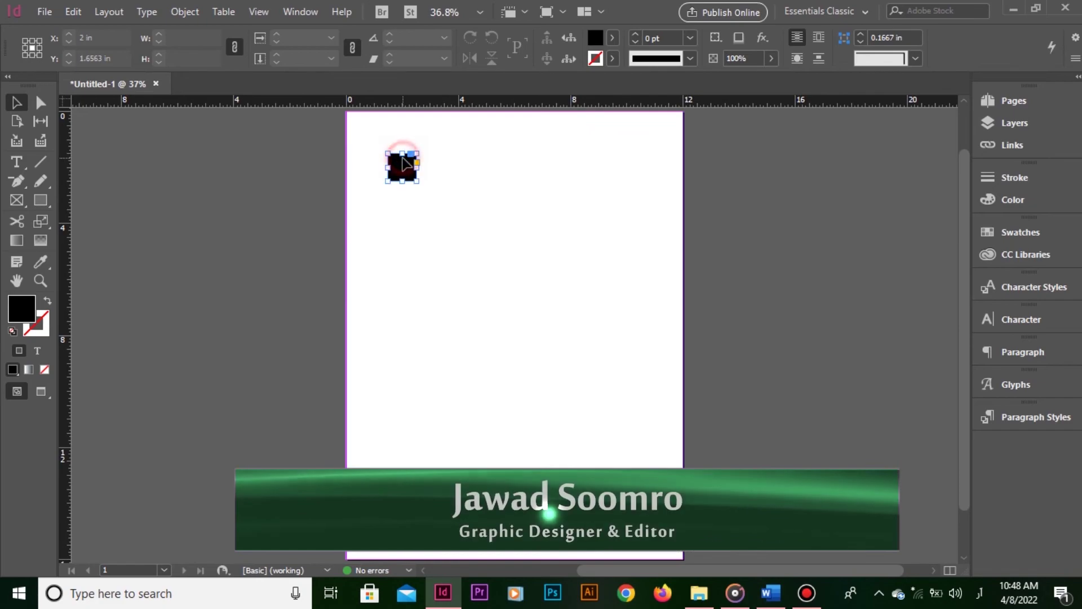
{"action": "key", "text": "ctrl+1"}
{"action": "key", "text": "ctrl+="}
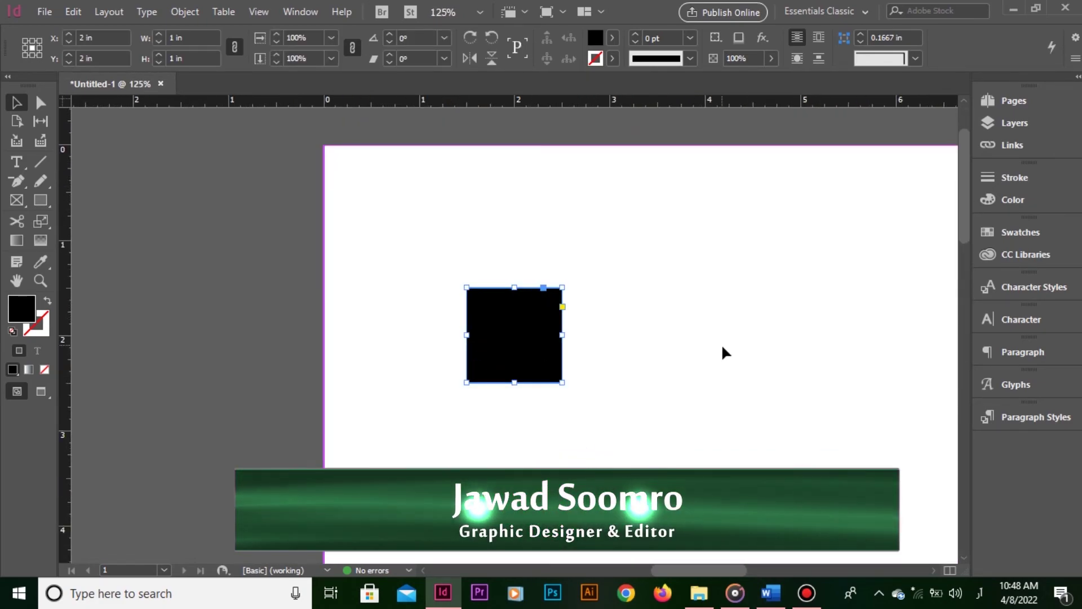
{"action": "left_click_drag", "start_coordinate": [713, 346], "coordinate": [520, 347]}
{"action": "left_click_drag", "start_coordinate": [304, 359], "coordinate": [536, 364]}
{"action": "left_click_drag", "start_coordinate": [552, 377], "coordinate": [800, 377]}
{"action": "left_click_drag", "start_coordinate": [788, 378], "coordinate": [782, 377]}
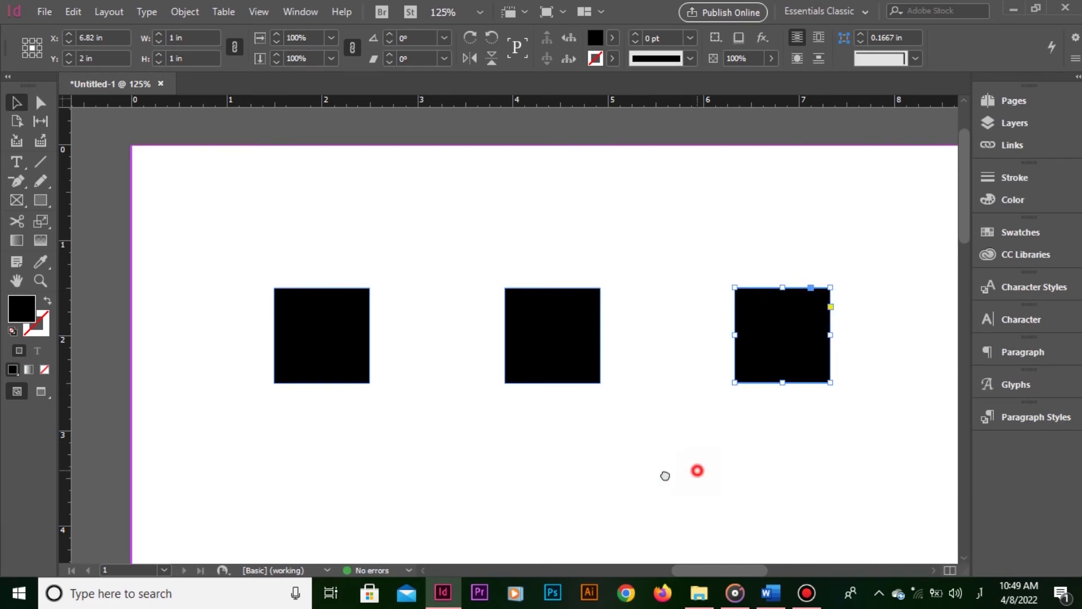
{"action": "scroll", "coordinate": [666, 475], "scroll_direction": "right", "scroll_amount": 5}
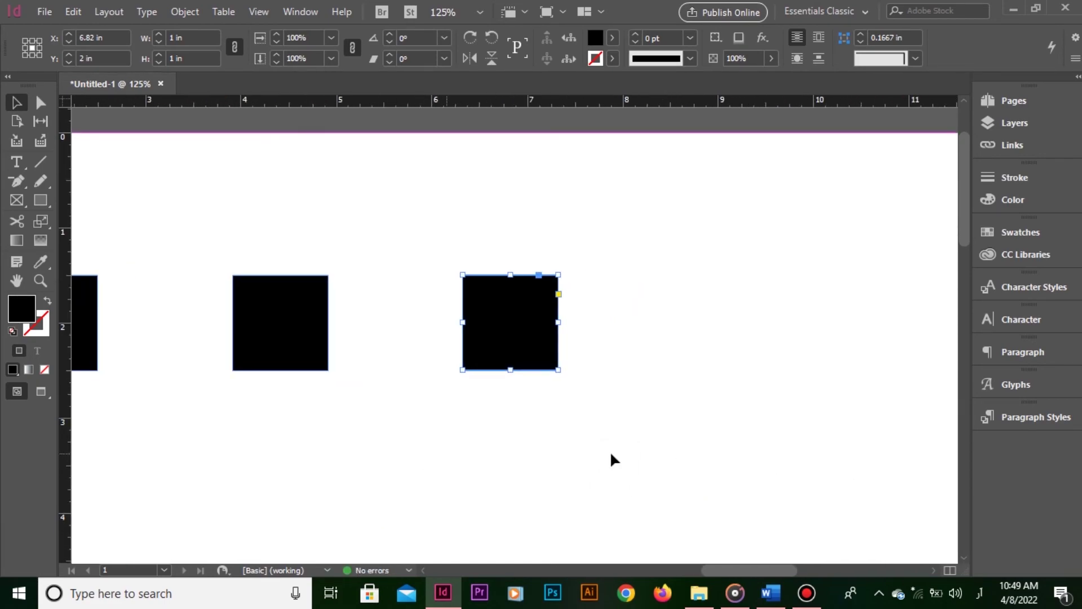
{"action": "left_click_drag", "start_coordinate": [521, 321], "coordinate": [719, 361]}
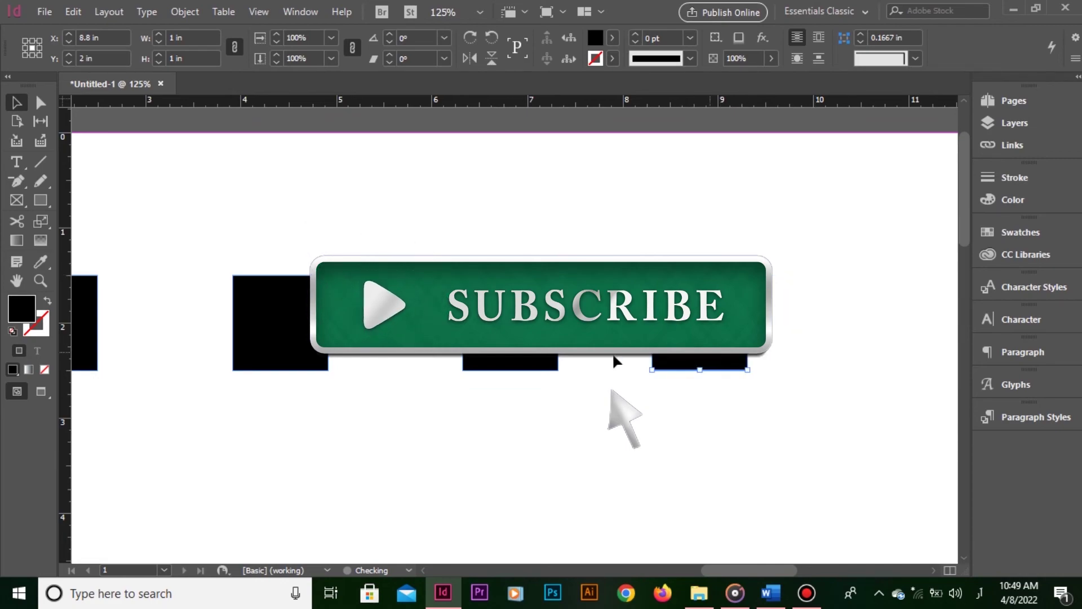
{"action": "key", "text": "ctrl+z"}
- Add a fourth black square to the row at X 9.98 in, Y 2 in, and fit the whole page in the window
{"action": "left_click_drag", "start_coordinate": [697, 431], "coordinate": [565, 433]}
{"action": "left_click_drag", "start_coordinate": [371, 326], "coordinate": [718, 325]}
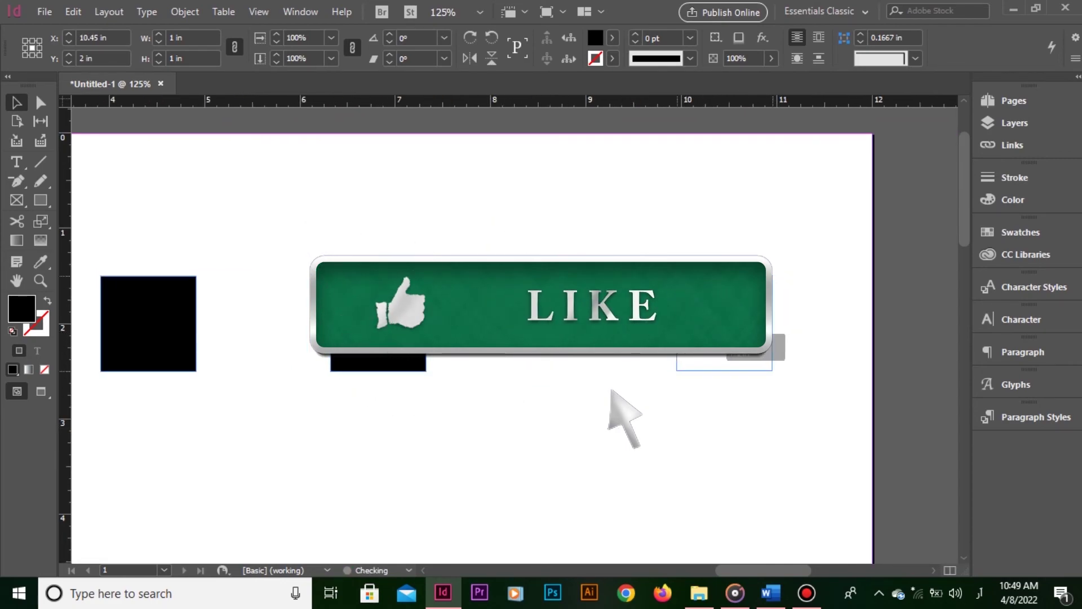
{"action": "left_click_drag", "start_coordinate": [637, 326], "coordinate": [483, 325]}
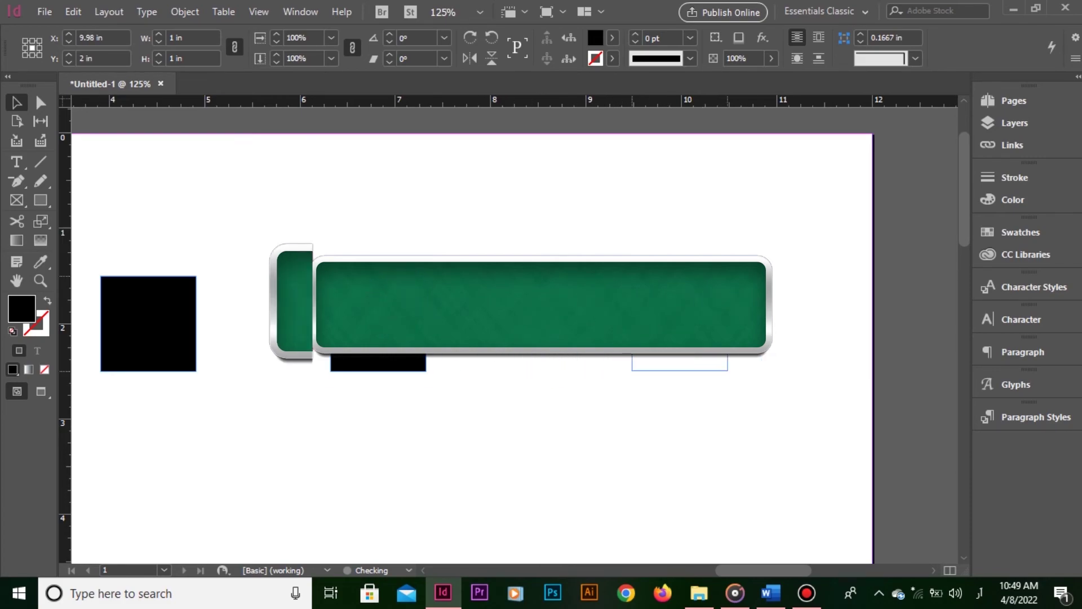
{"action": "left_click", "coordinate": [604, 407]}
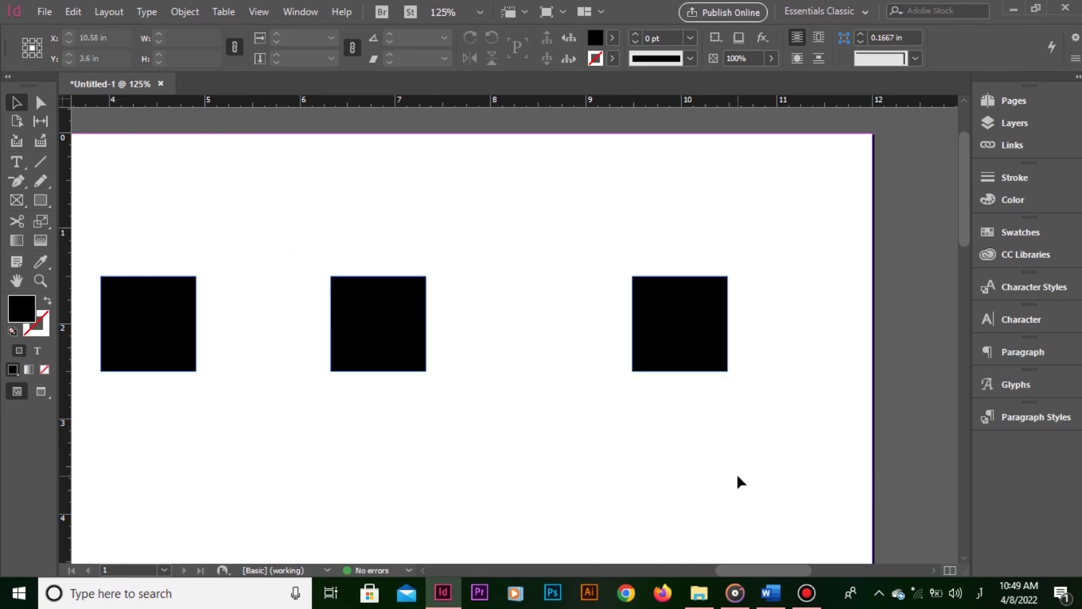
{"action": "key", "text": "ctrl+0"}
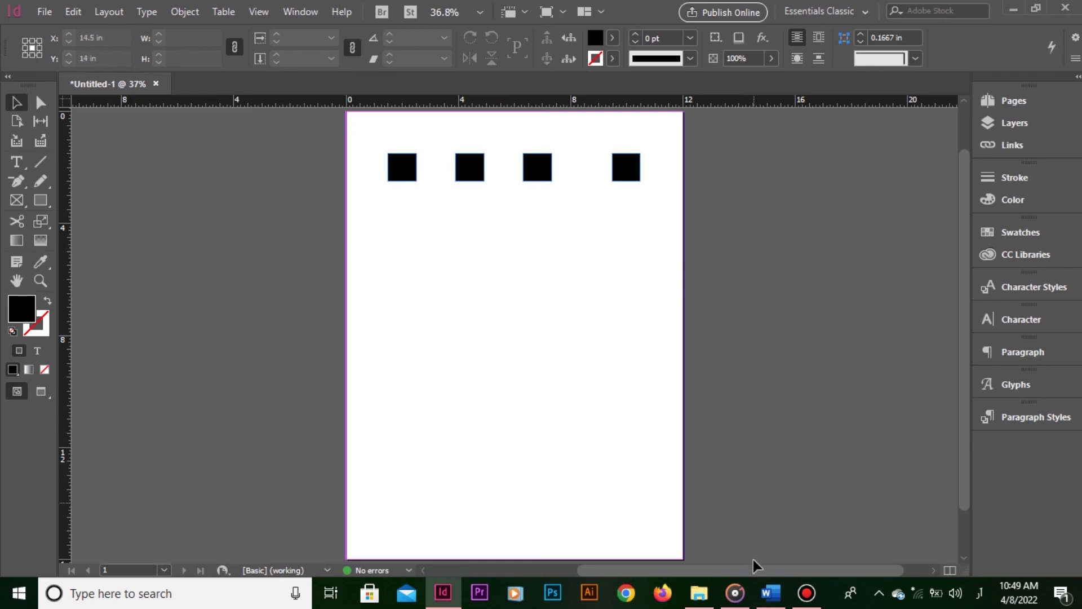